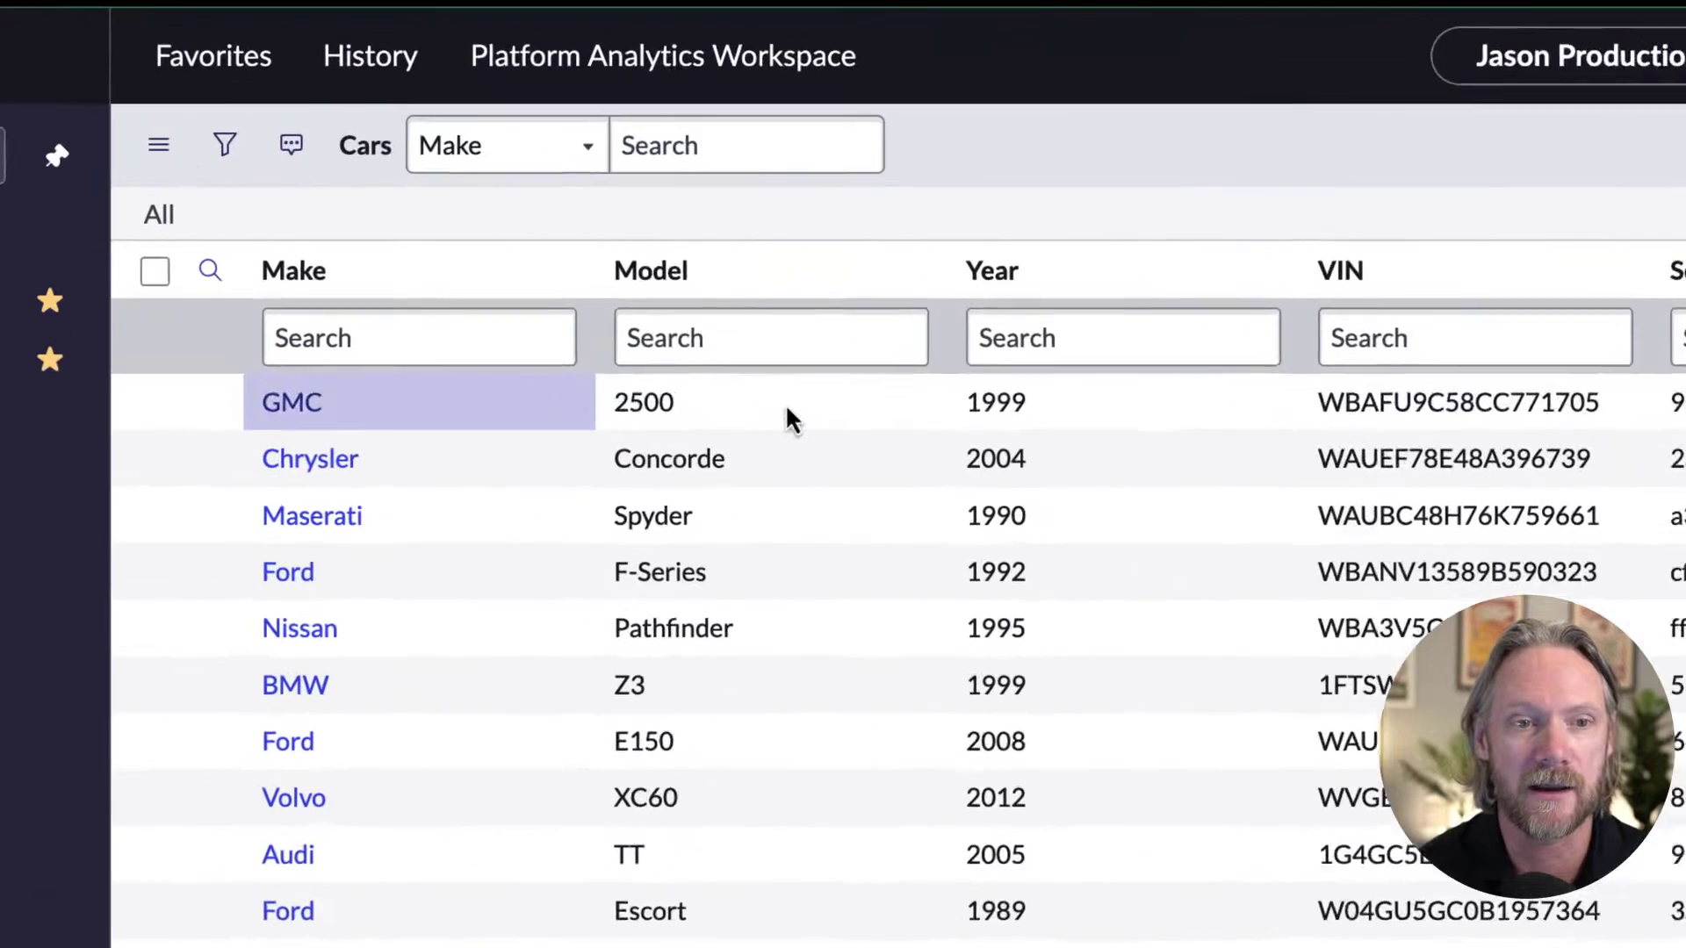
# - Change the GMC car's Model from 2500 to 2400 inline in the Cars list
pyautogui.doubleClick(602, 236)
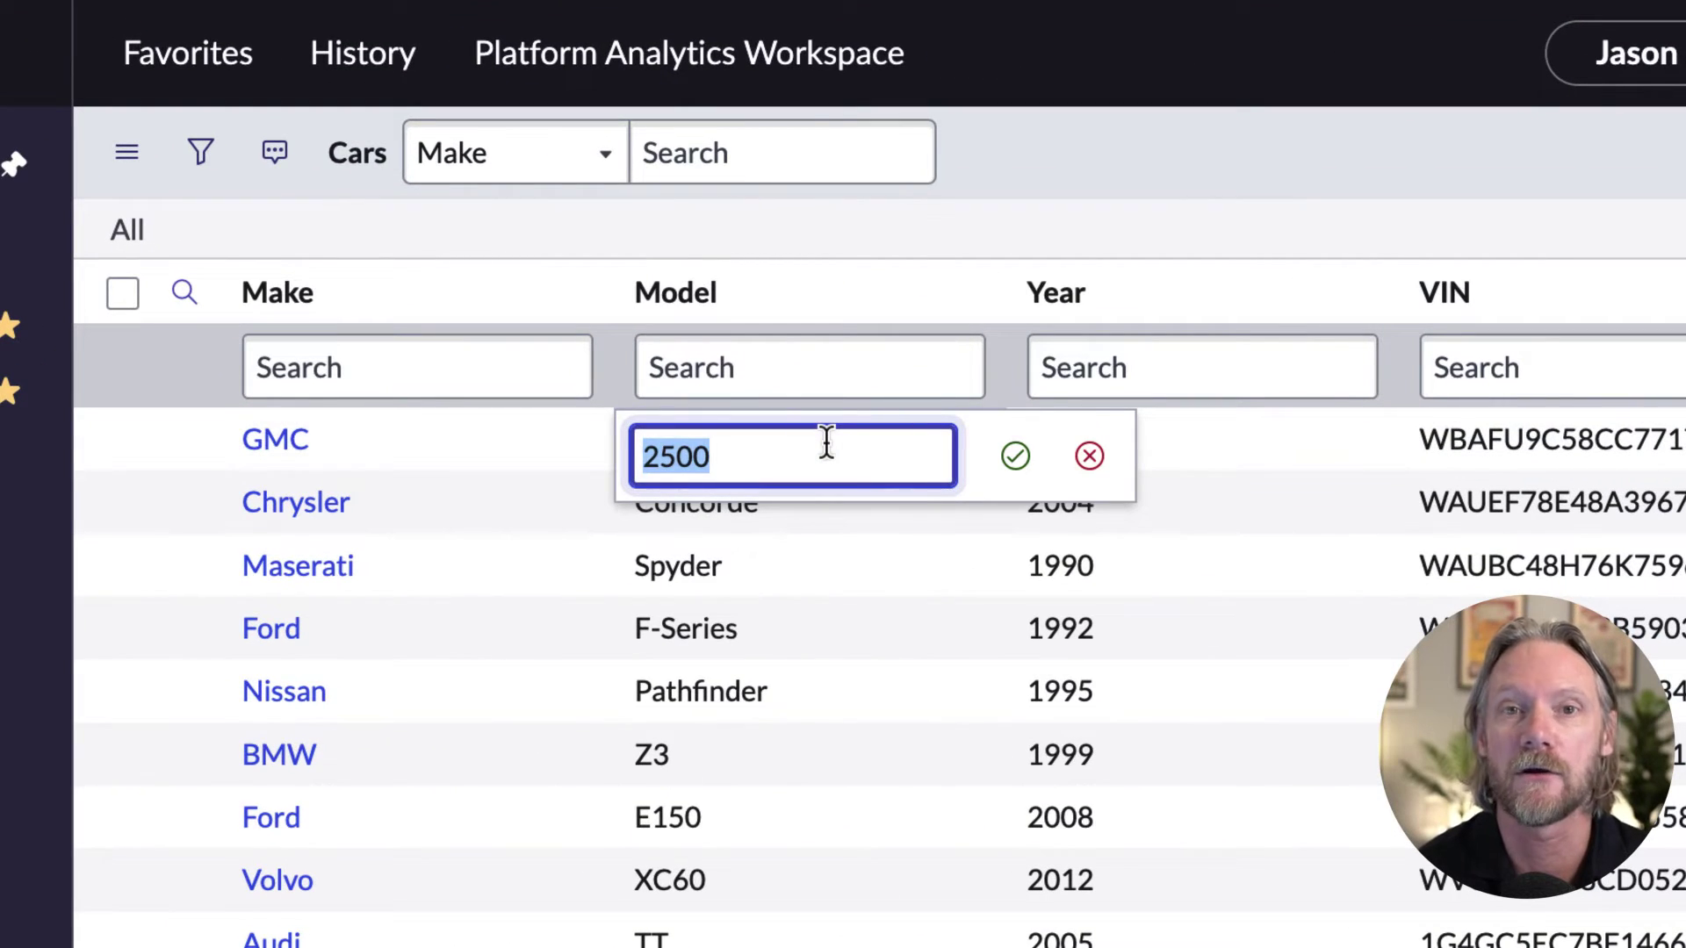
pyautogui.write('2400')
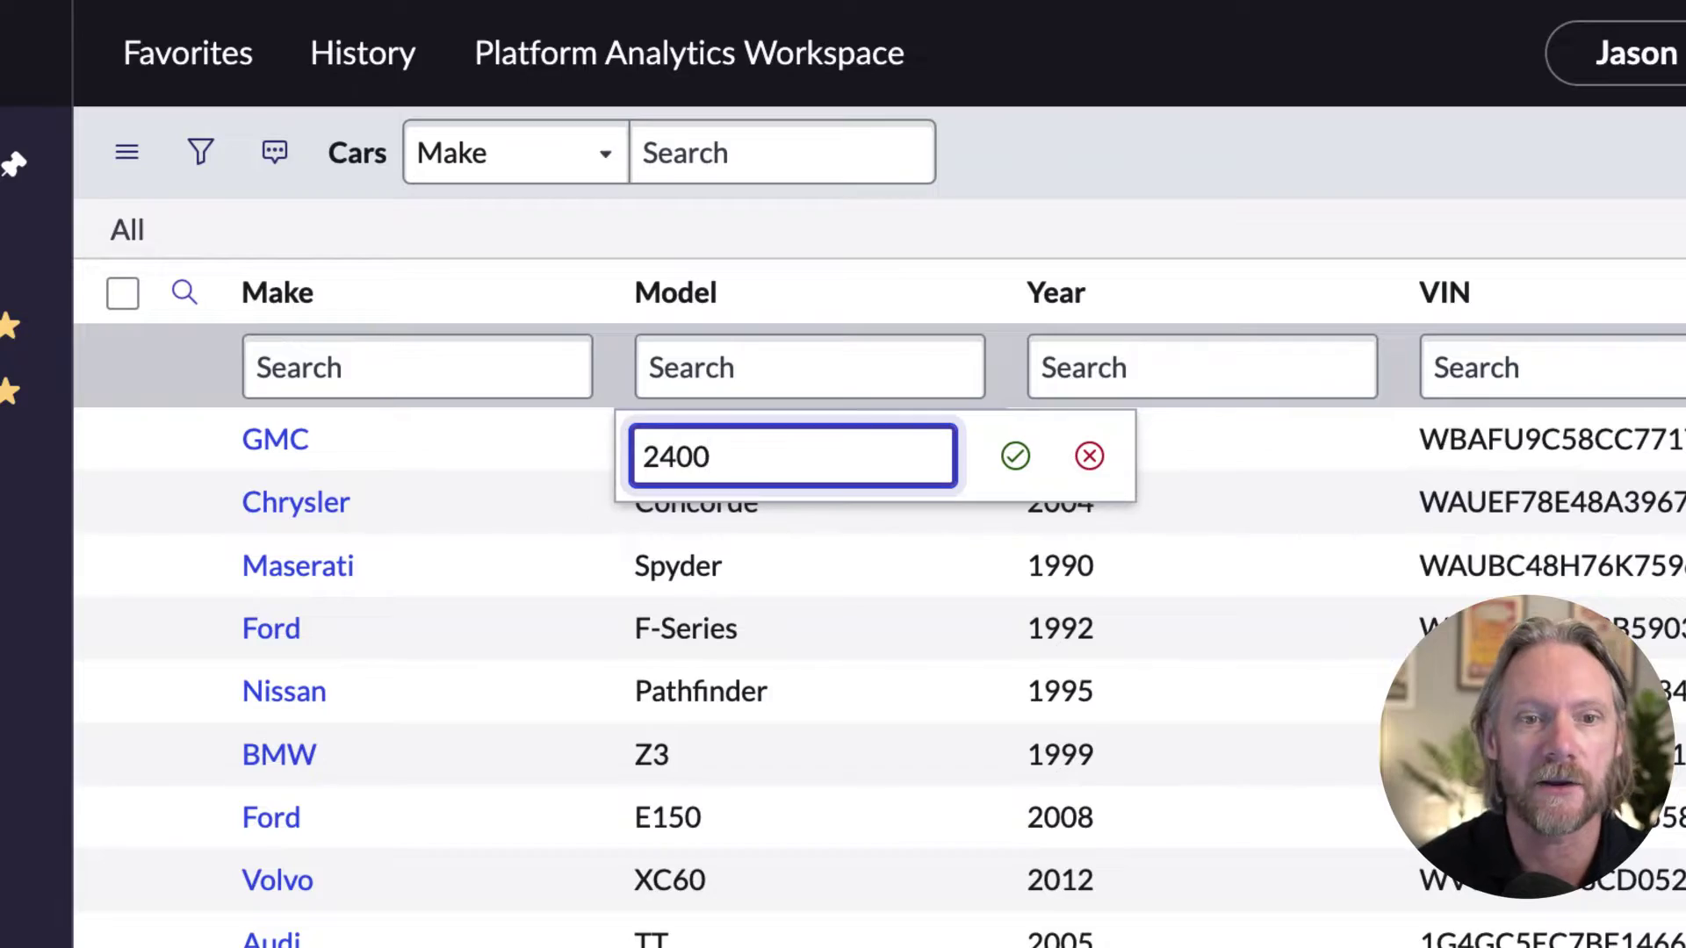
pyautogui.press('Return')
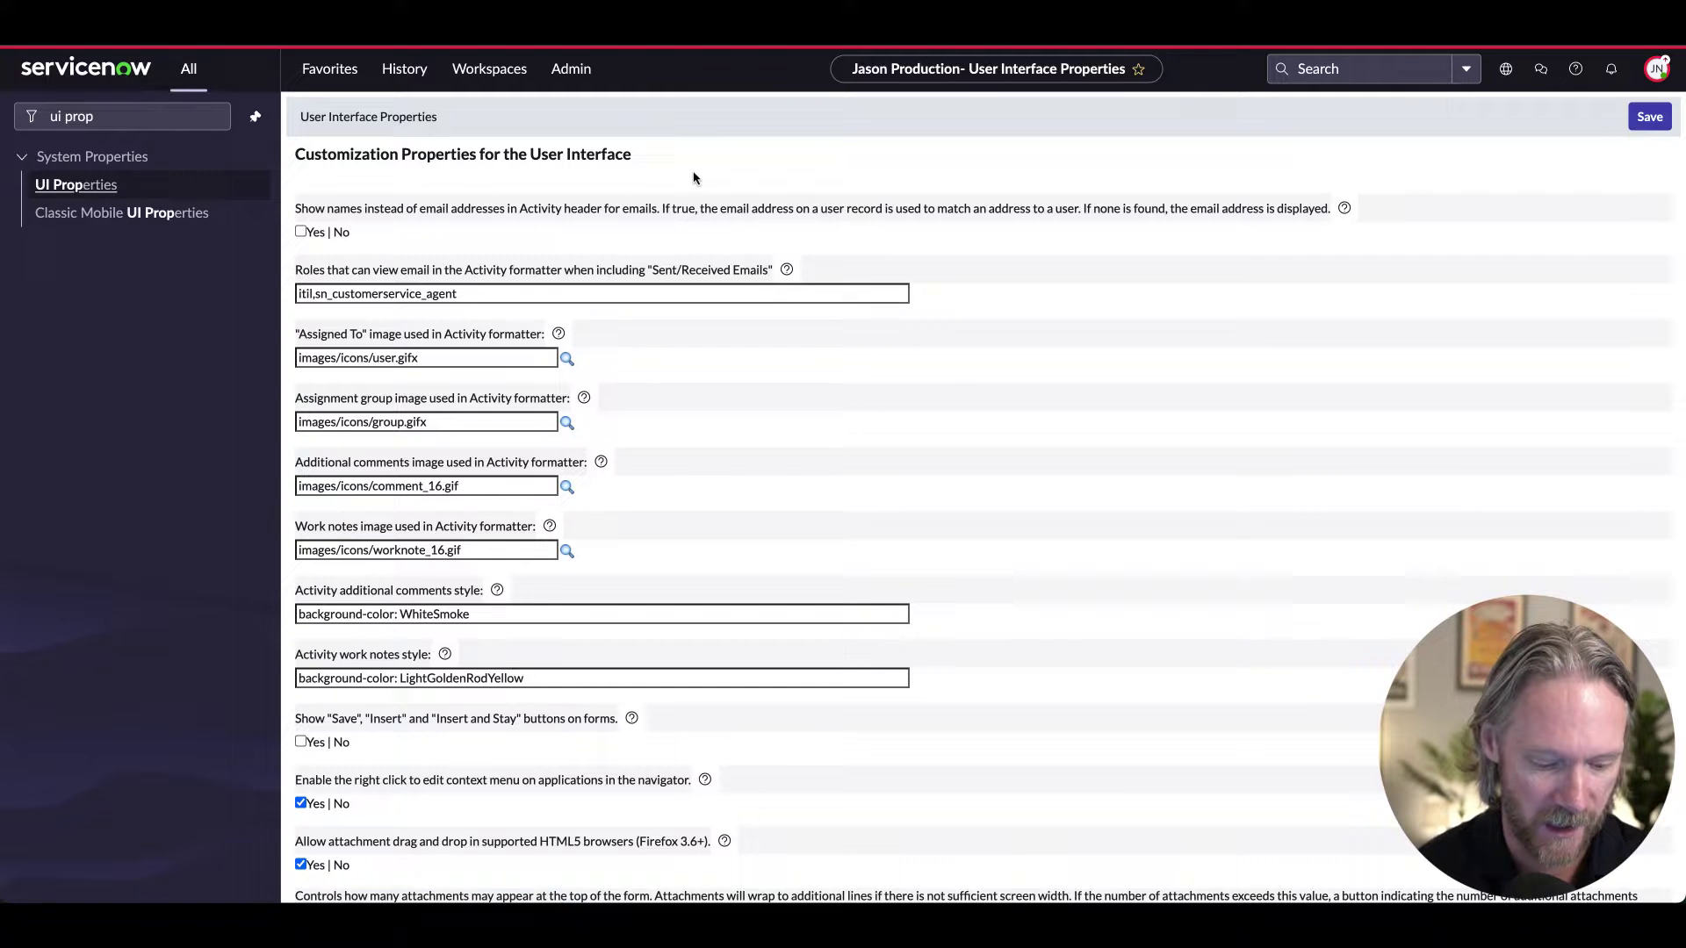
# - Locate the 'Enable list editing' property with a 'list ed' page search and leave it set to Yes
pyautogui.hotkey('ctrl', 'f')
pyautogui.write('list ed')
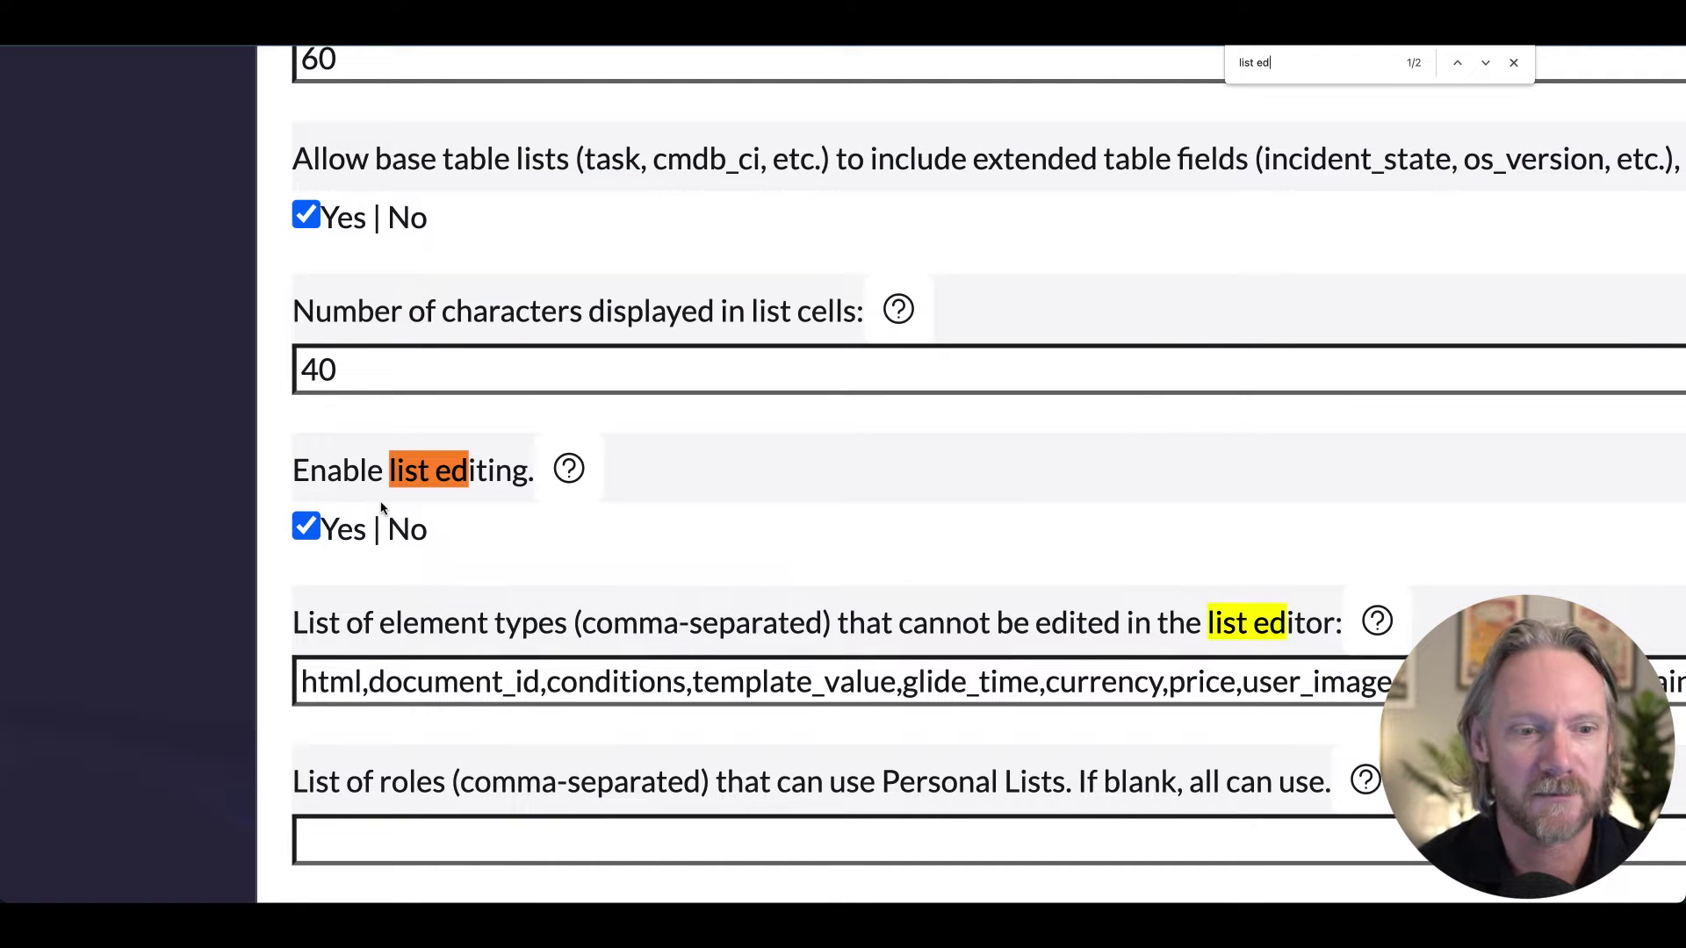
pyautogui.click(307, 528)
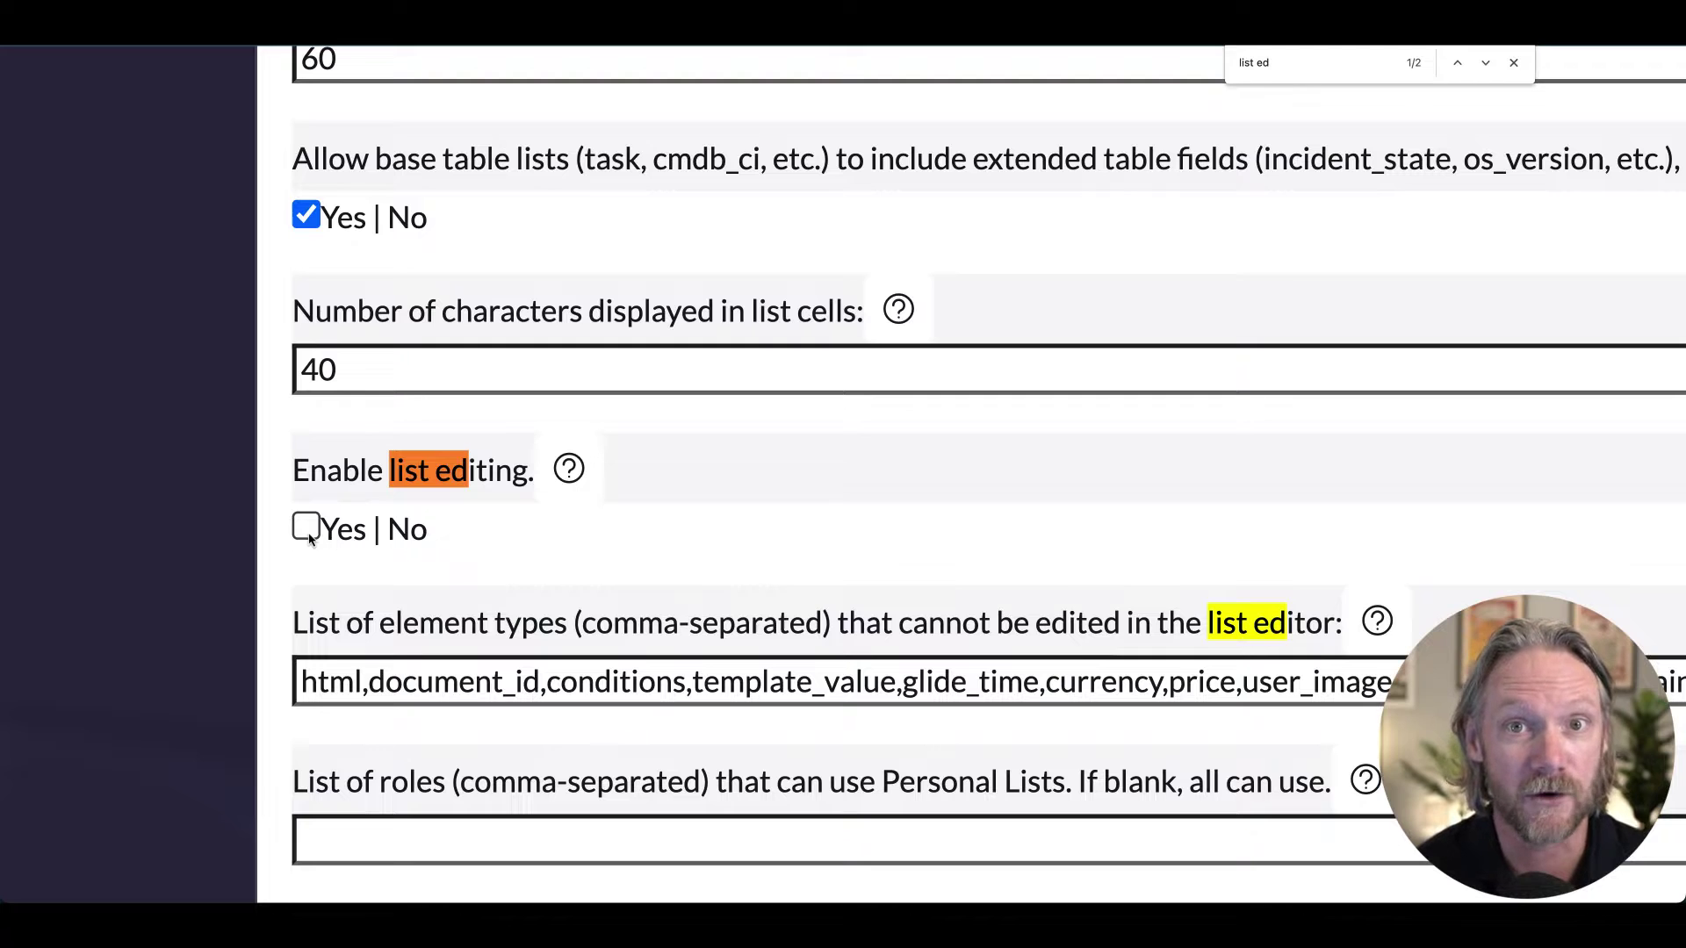
pyautogui.click(309, 538)
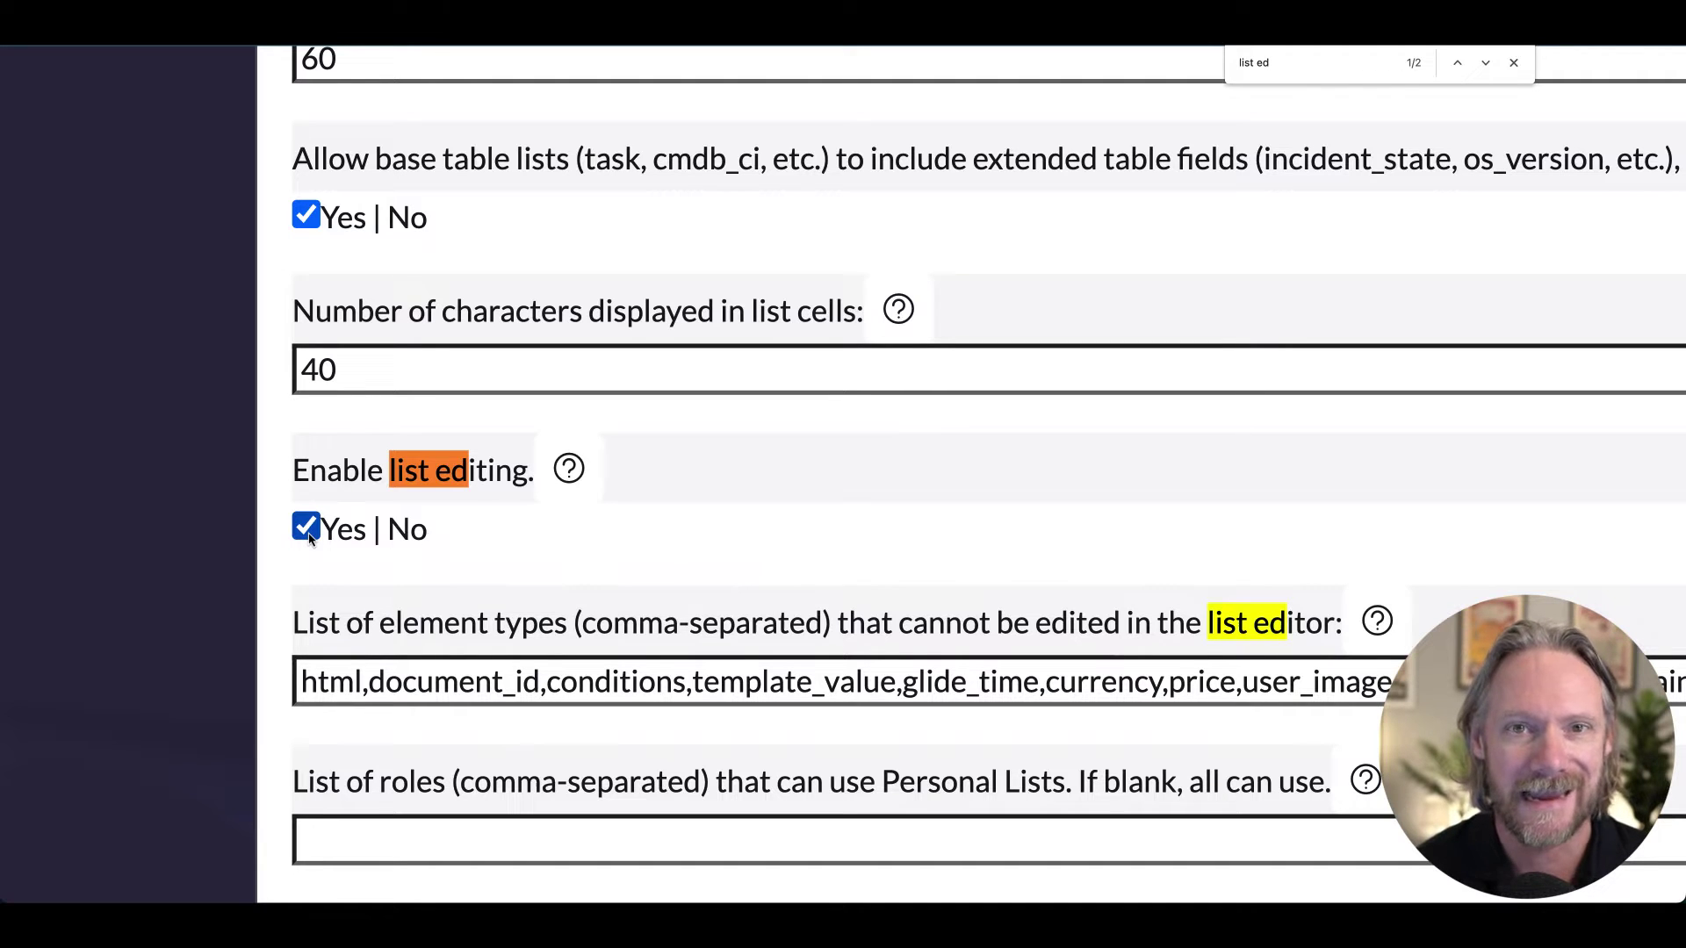
# - Scroll down and review the 'List of element types that cannot be edited' field
pyautogui.scroll(-1, 496, 665)
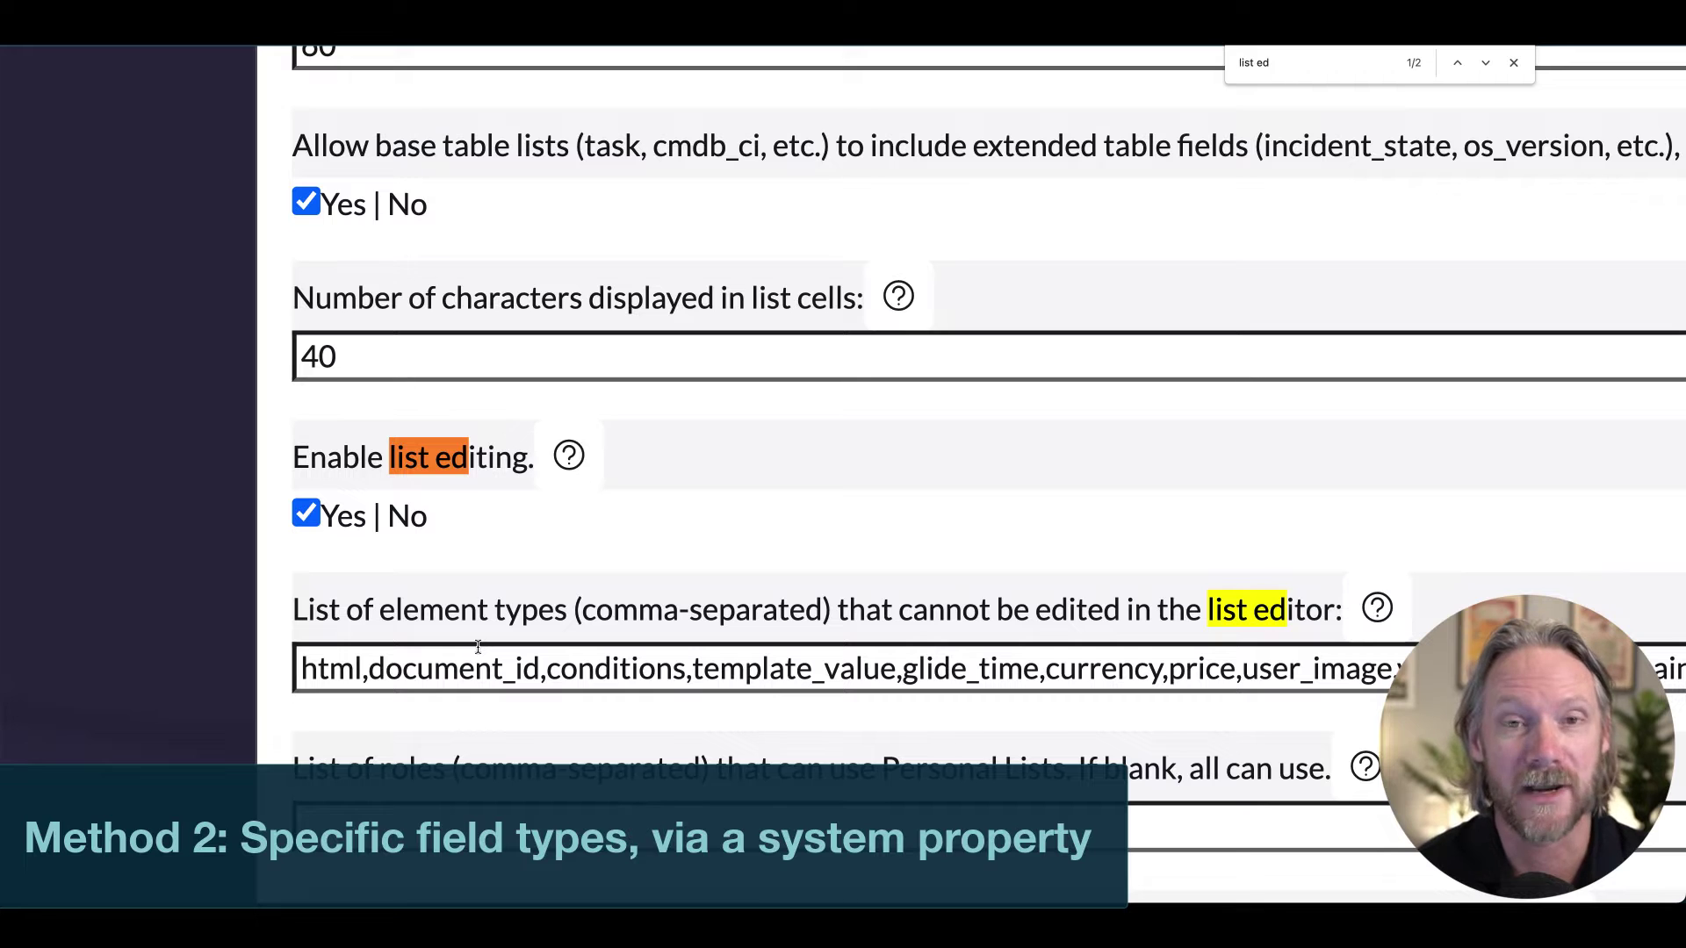
pyautogui.scroll(-1, 479, 647)
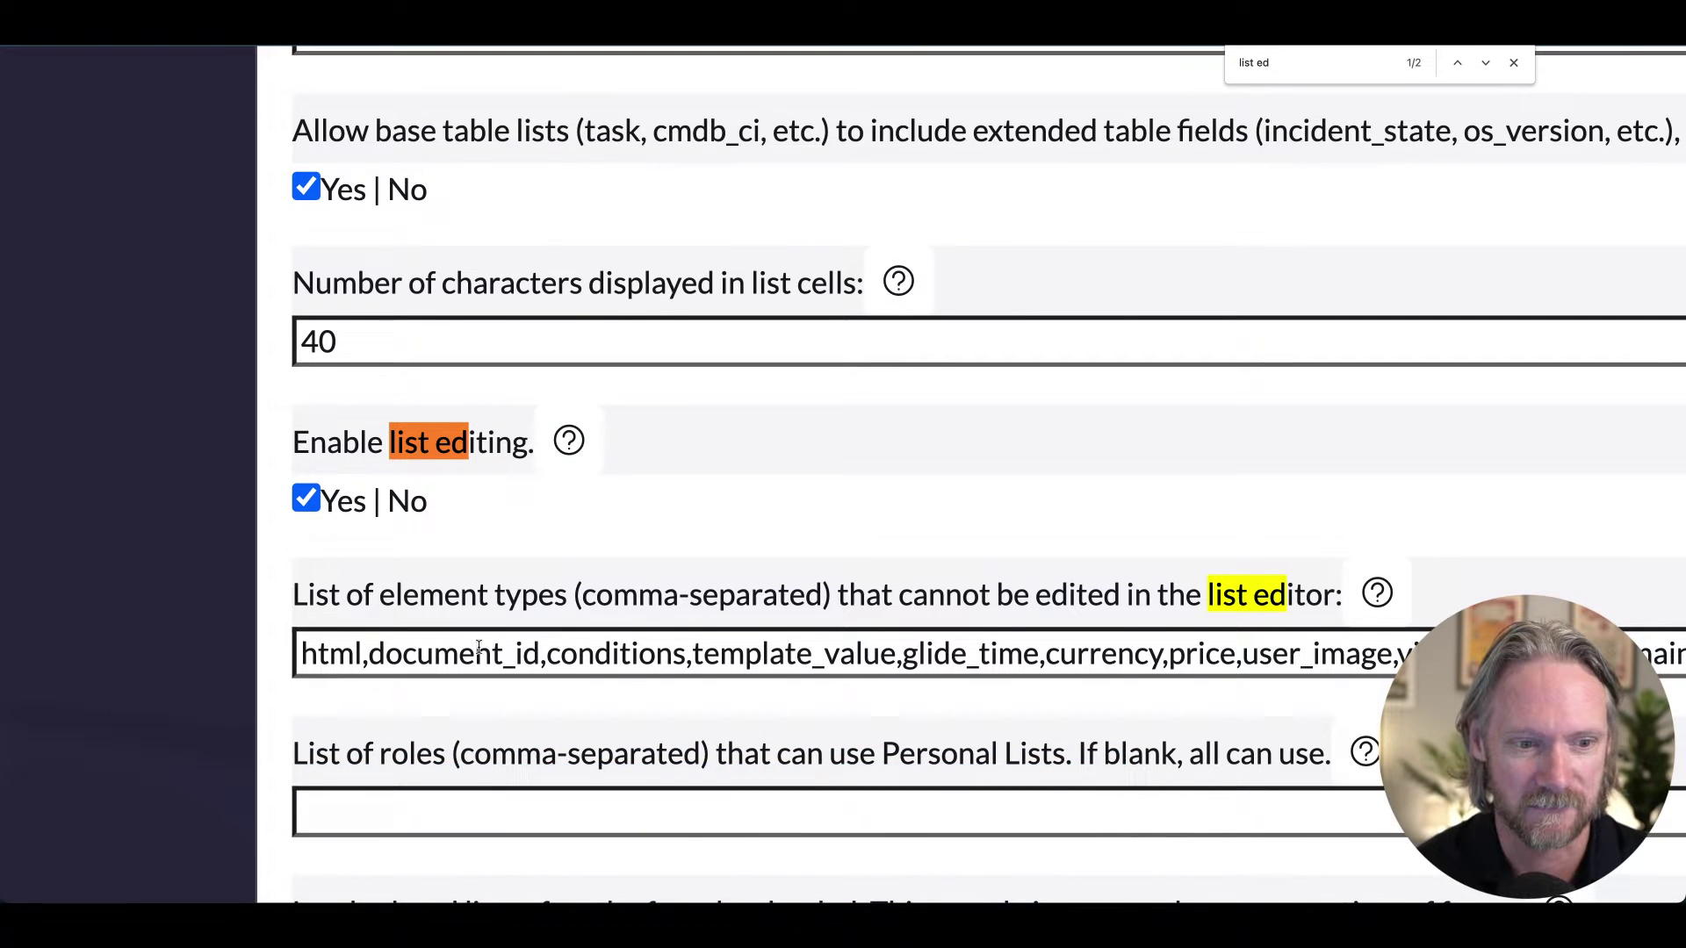
pyautogui.moveTo(292, 604); pyautogui.dragTo(567, 606)
pyautogui.click(533, 613)
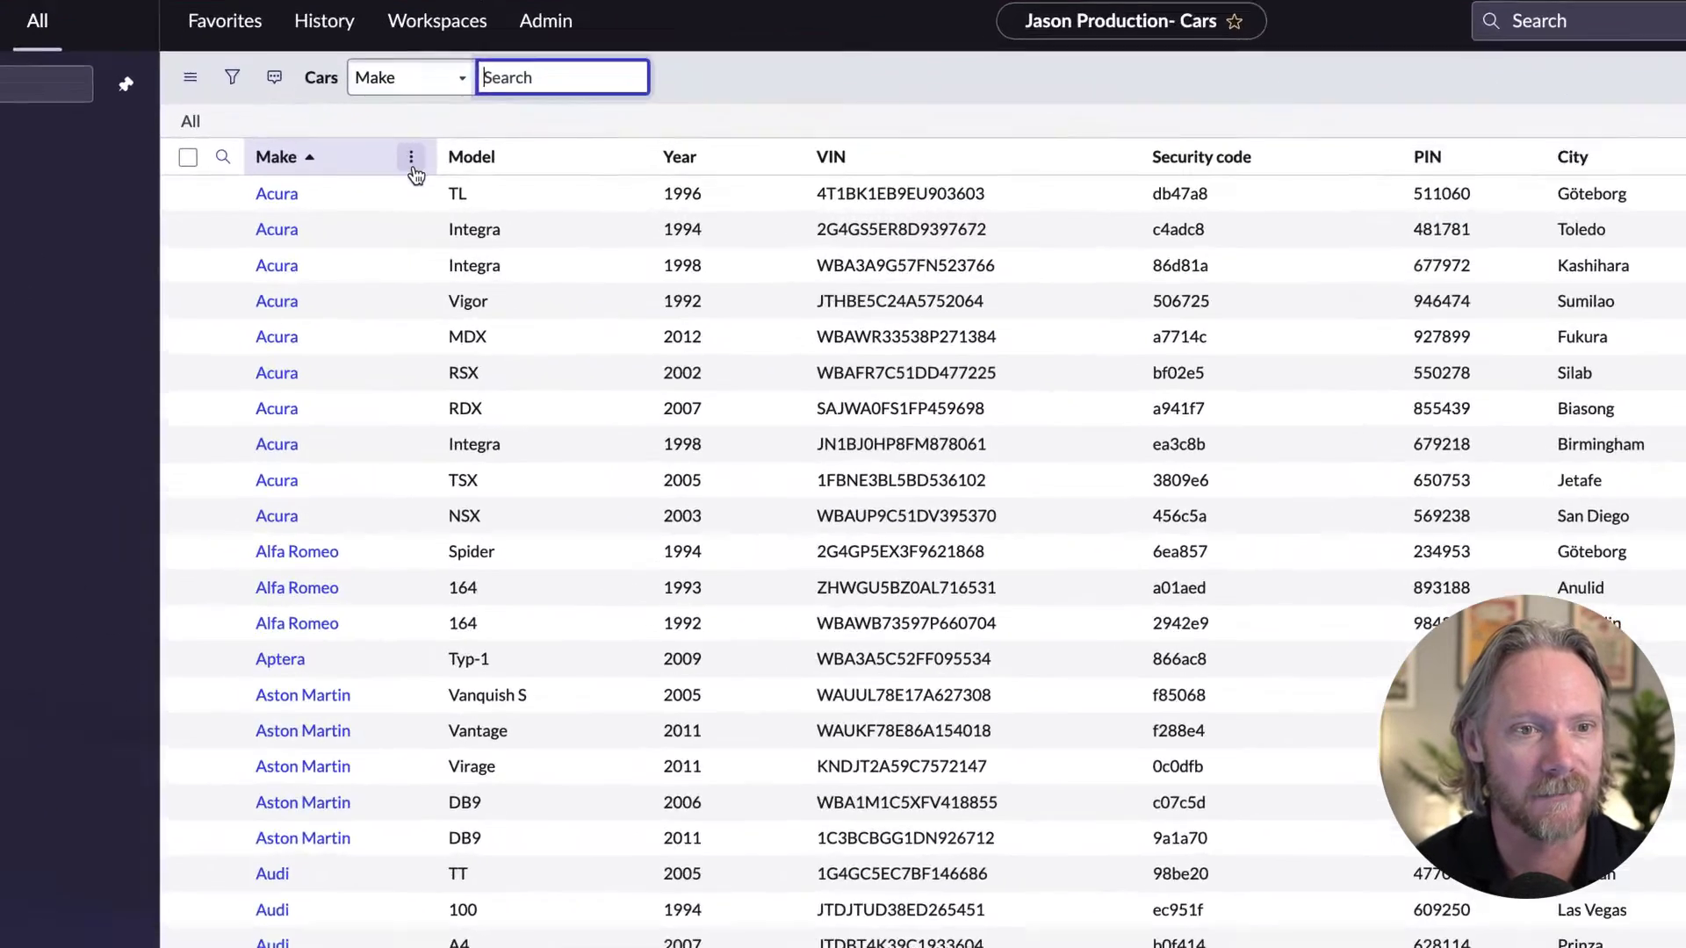
# - Open the Cars List Control from the Make column menu and make the record editable
pyautogui.click(469, 170)
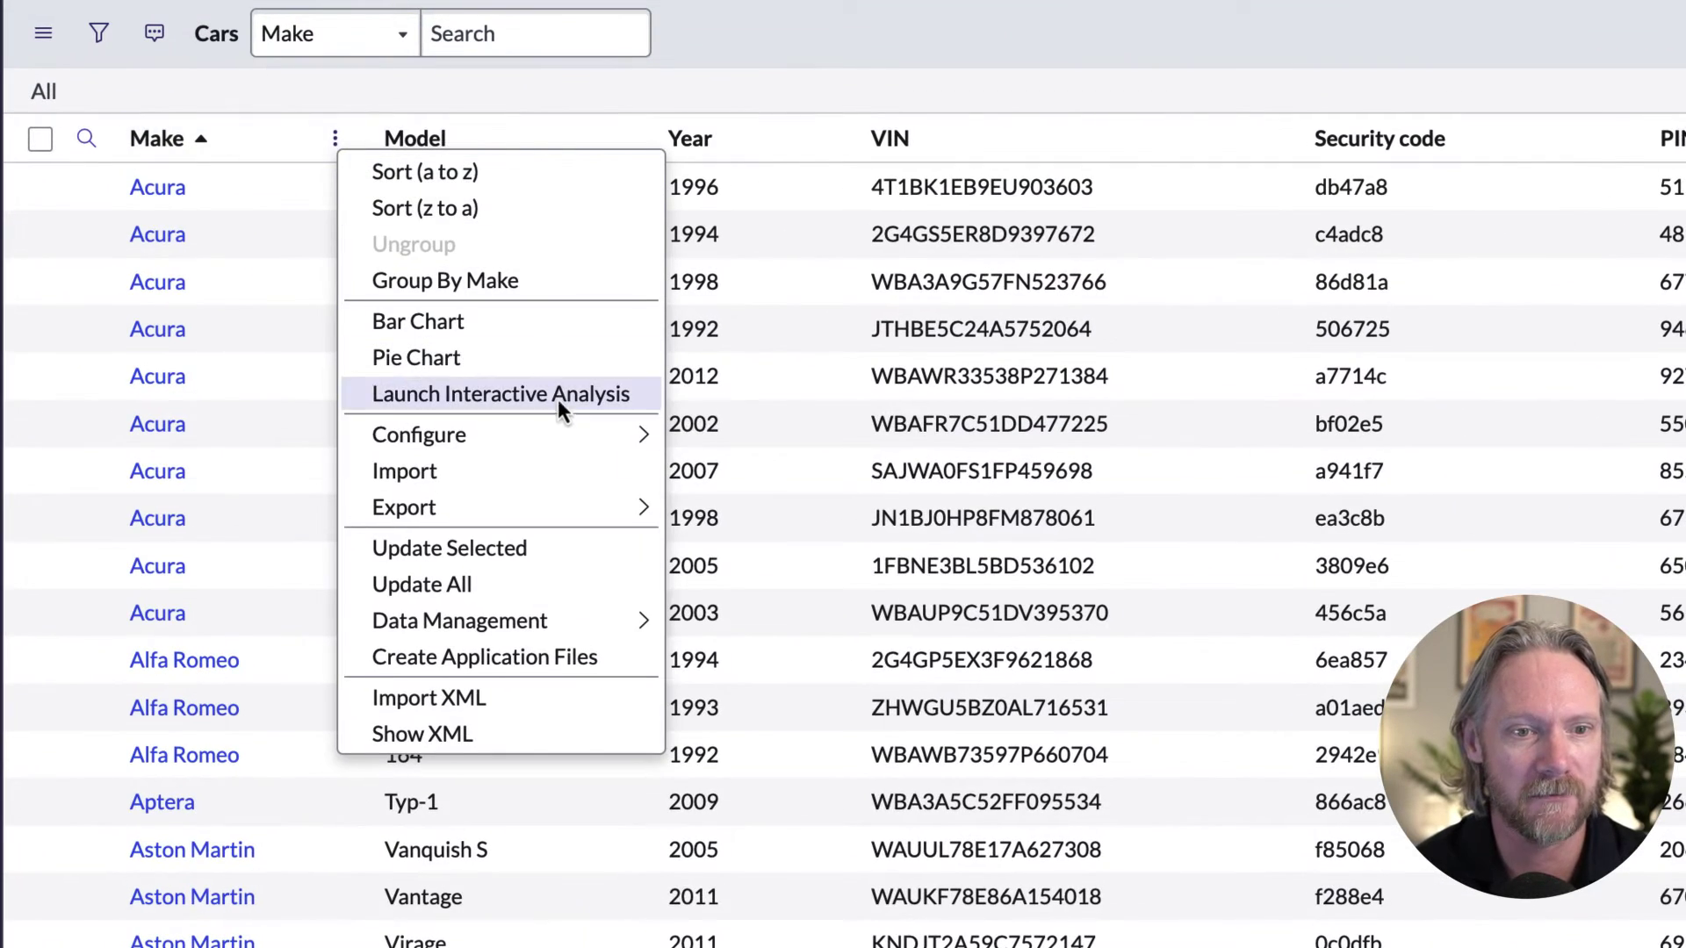
pyautogui.moveTo(551, 439)
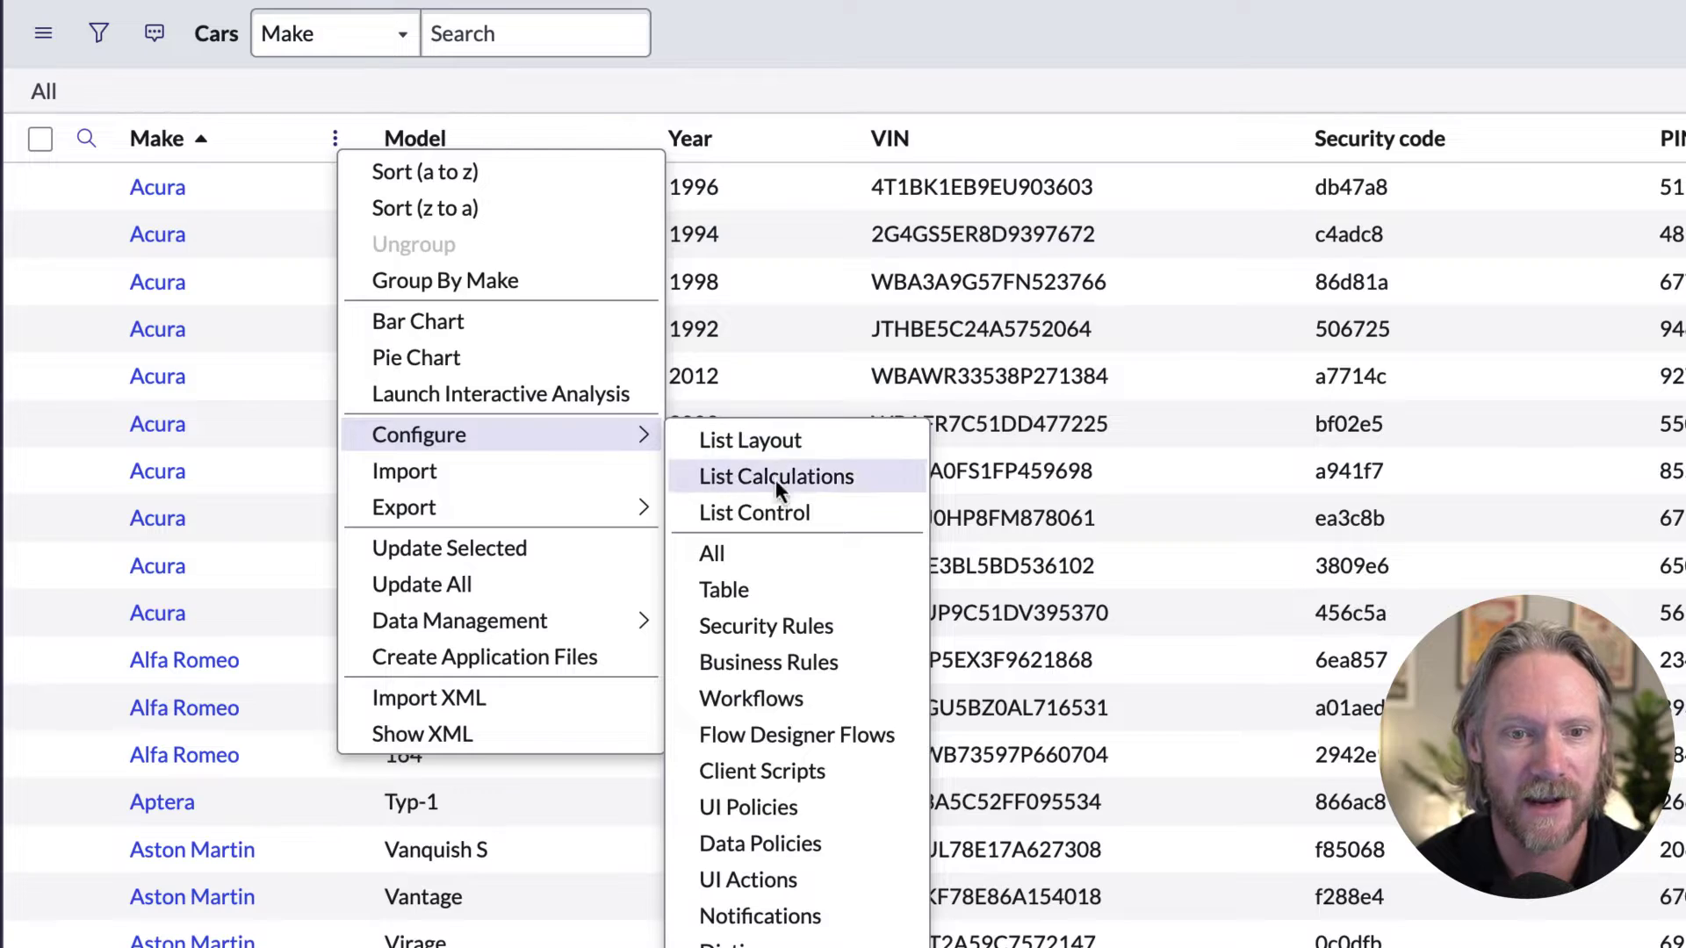
pyautogui.press('Escape')
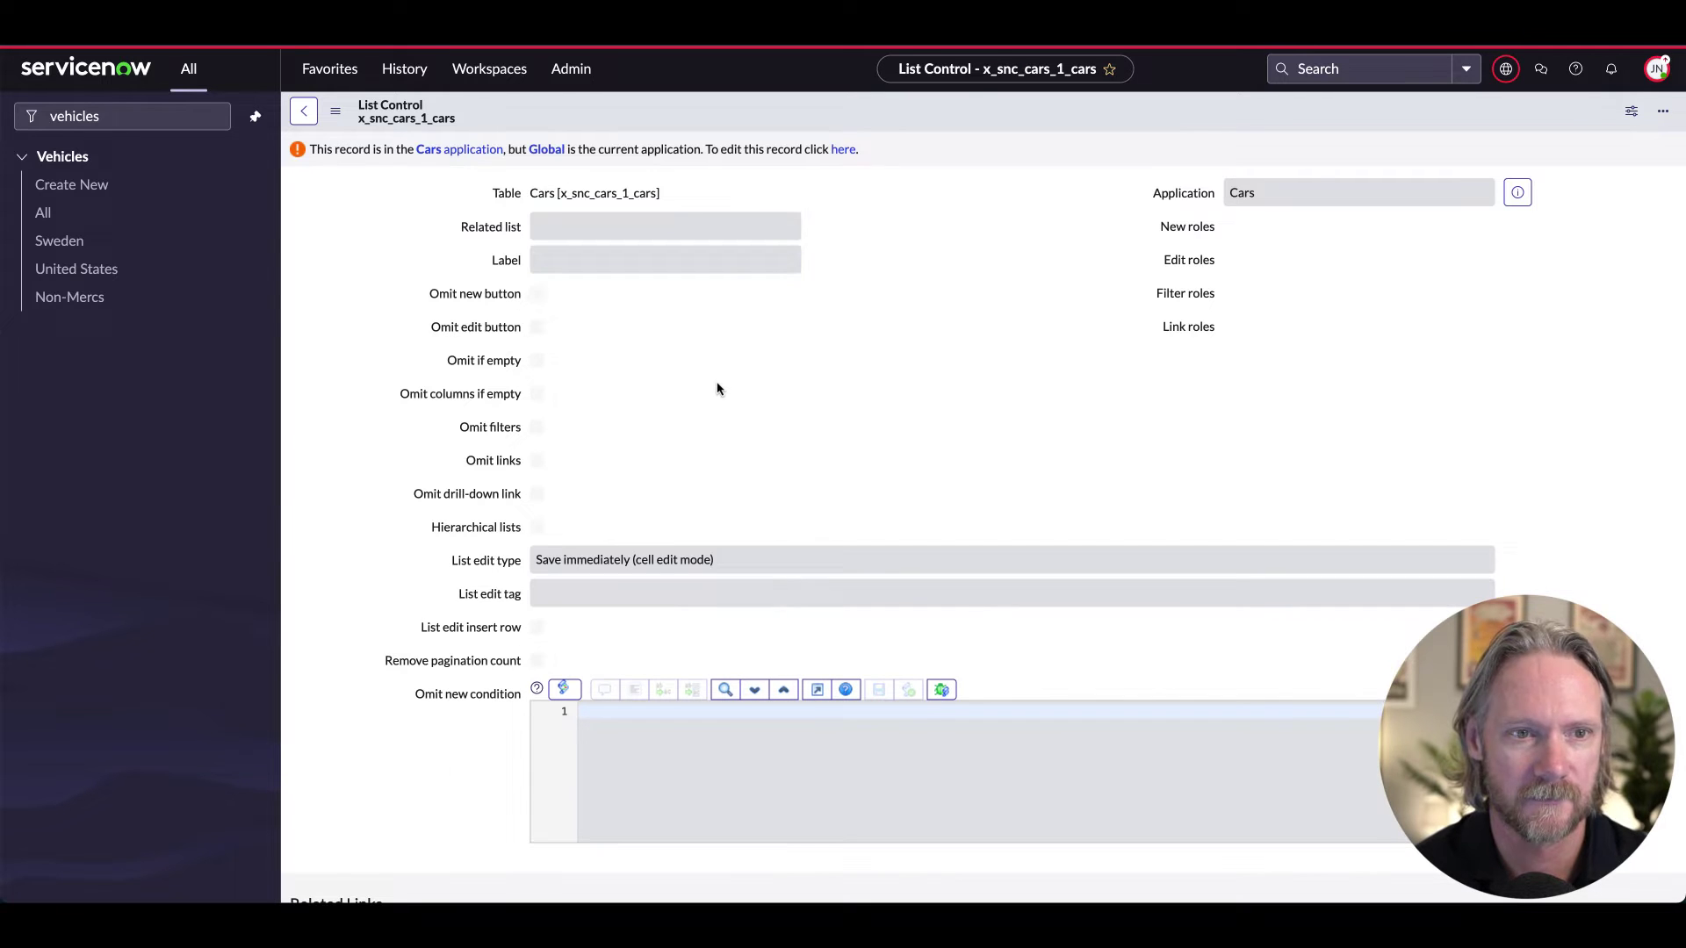
pyautogui.click(843, 150)
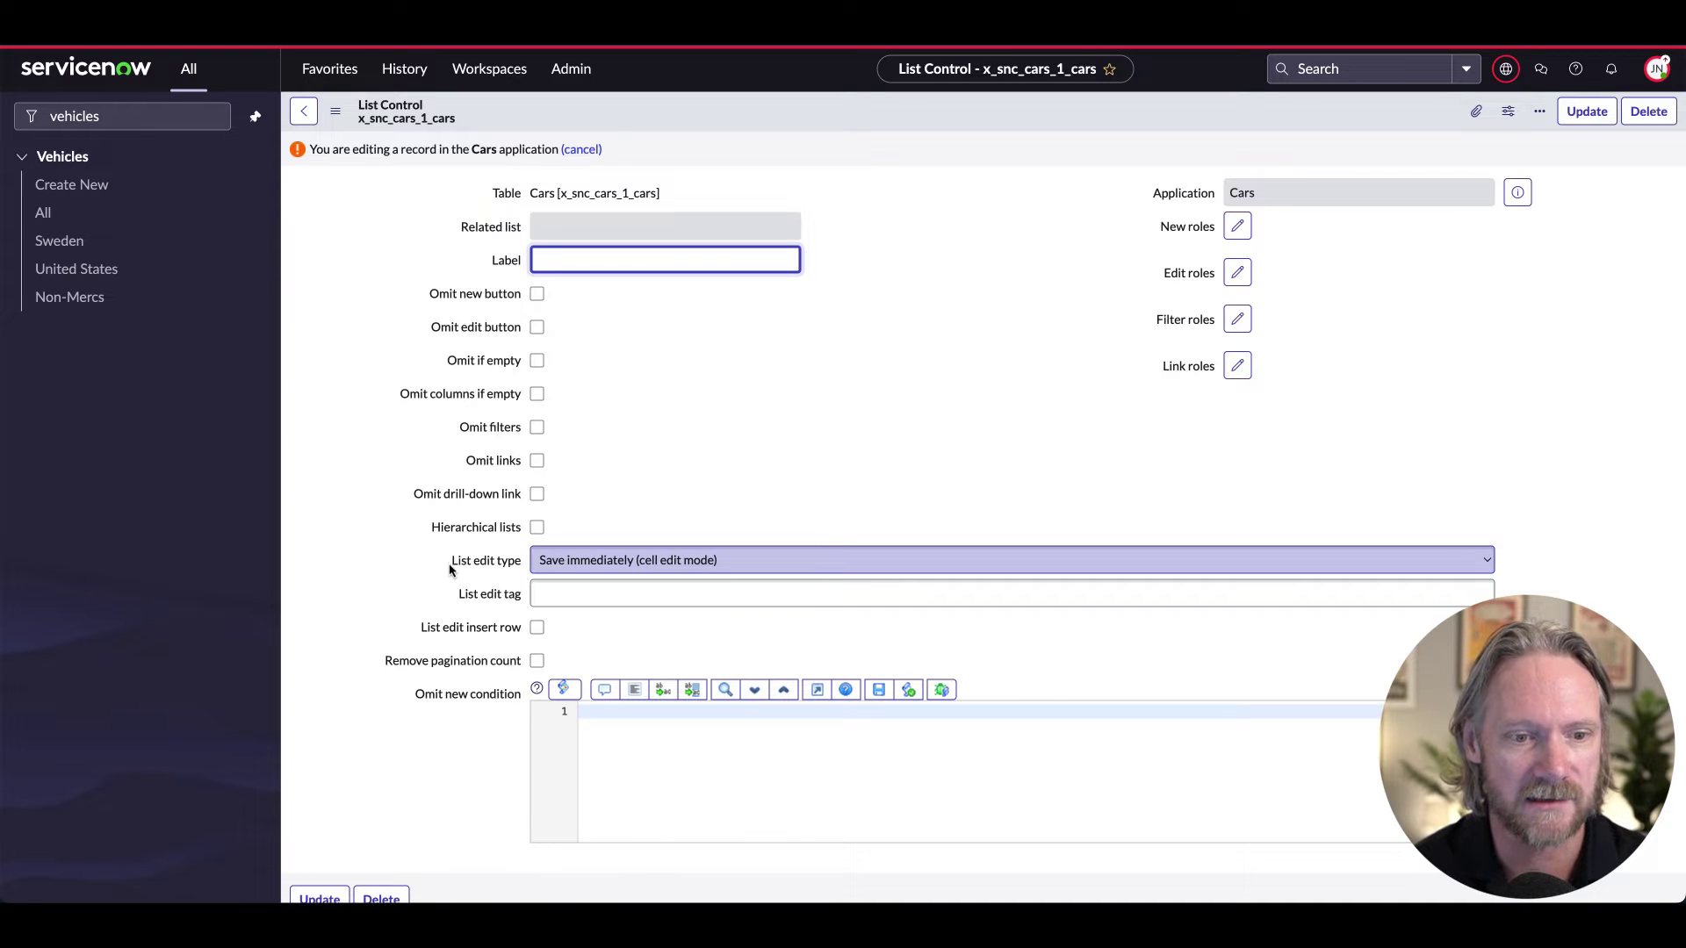
# - Set List edit type to 'Disable list editing', update, and test editing the GMC car's VIN
pyautogui.moveTo(449, 564); pyautogui.dragTo(597, 572)
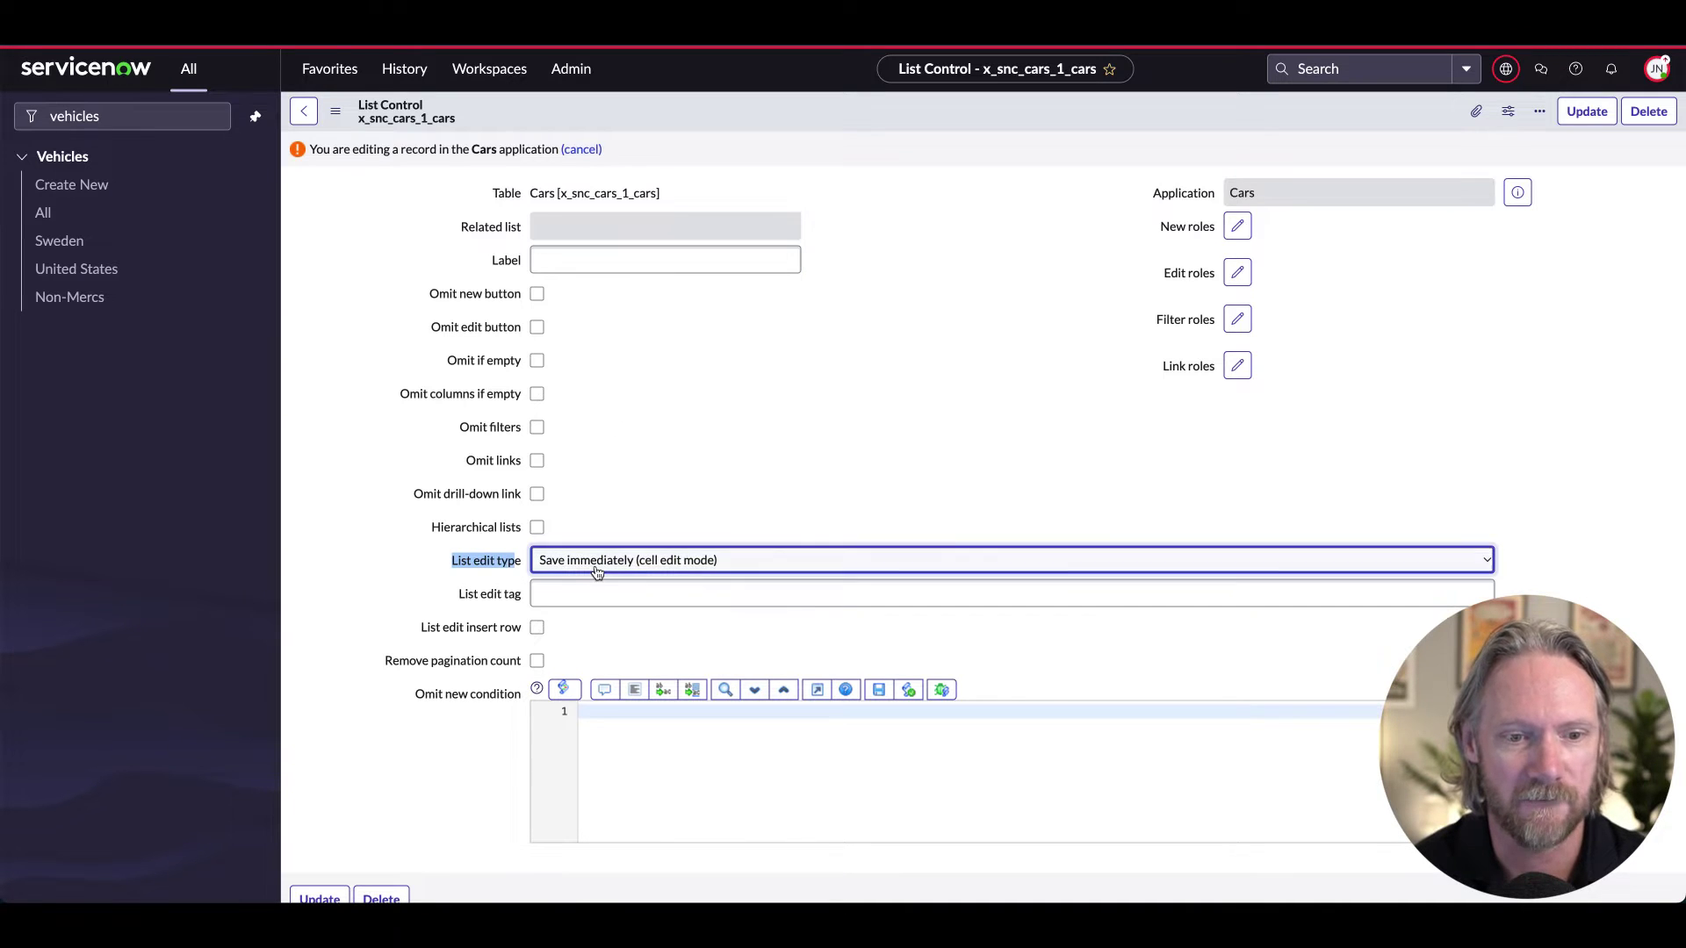
pyautogui.click(603, 572)
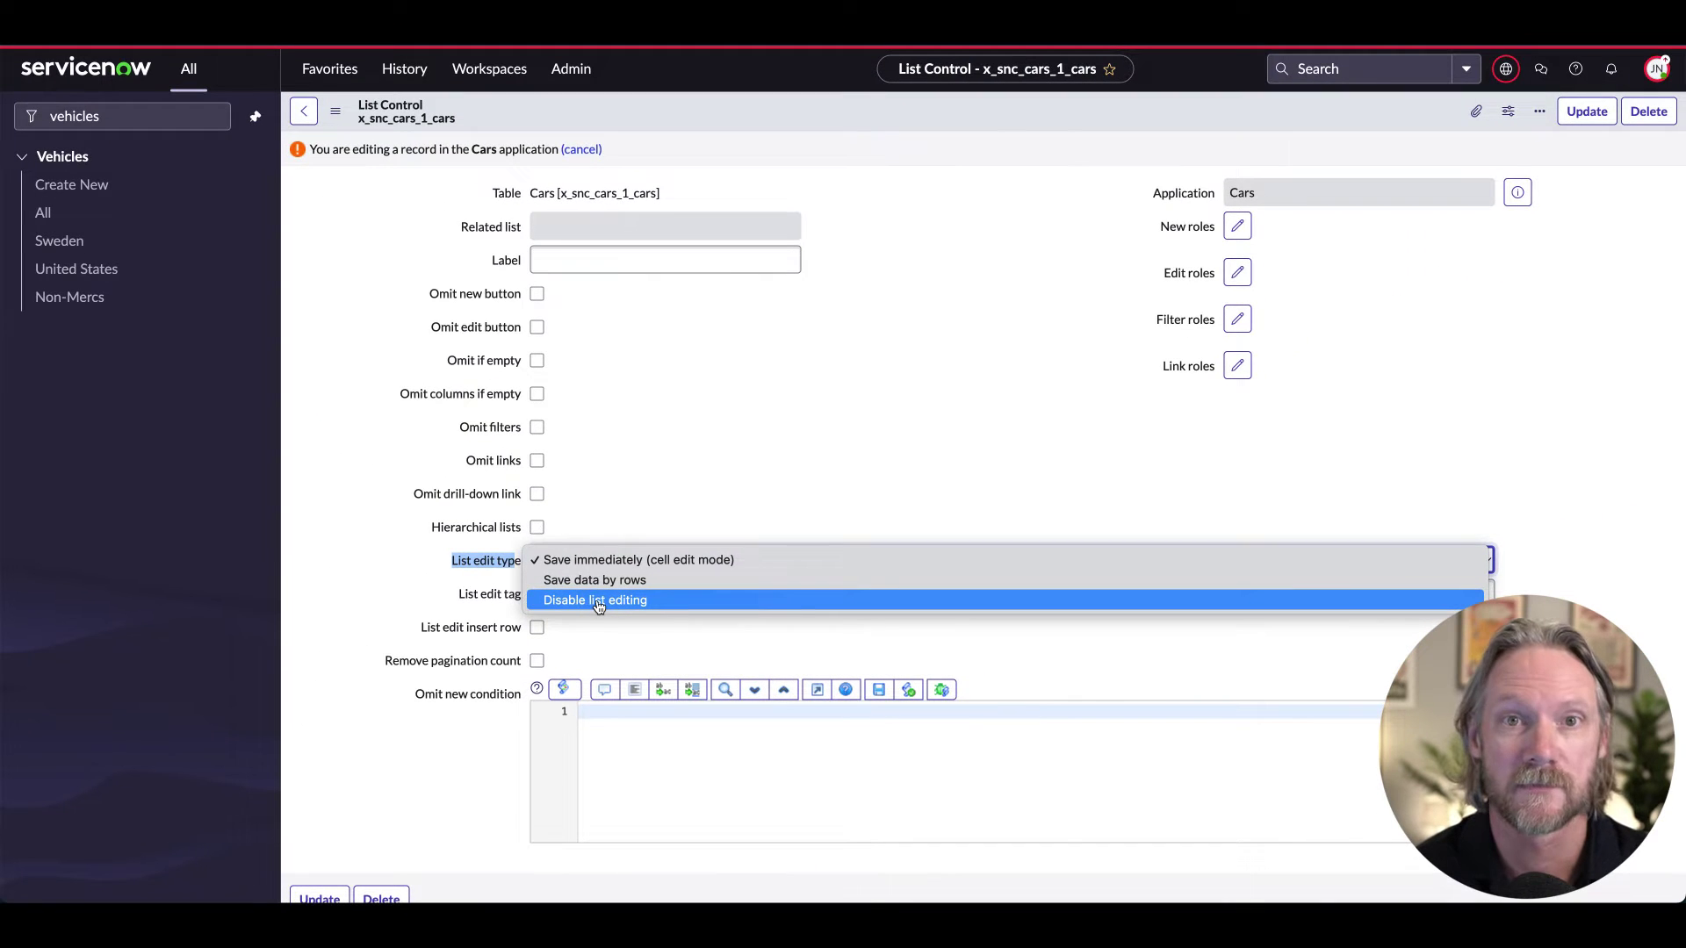
pyautogui.click(597, 604)
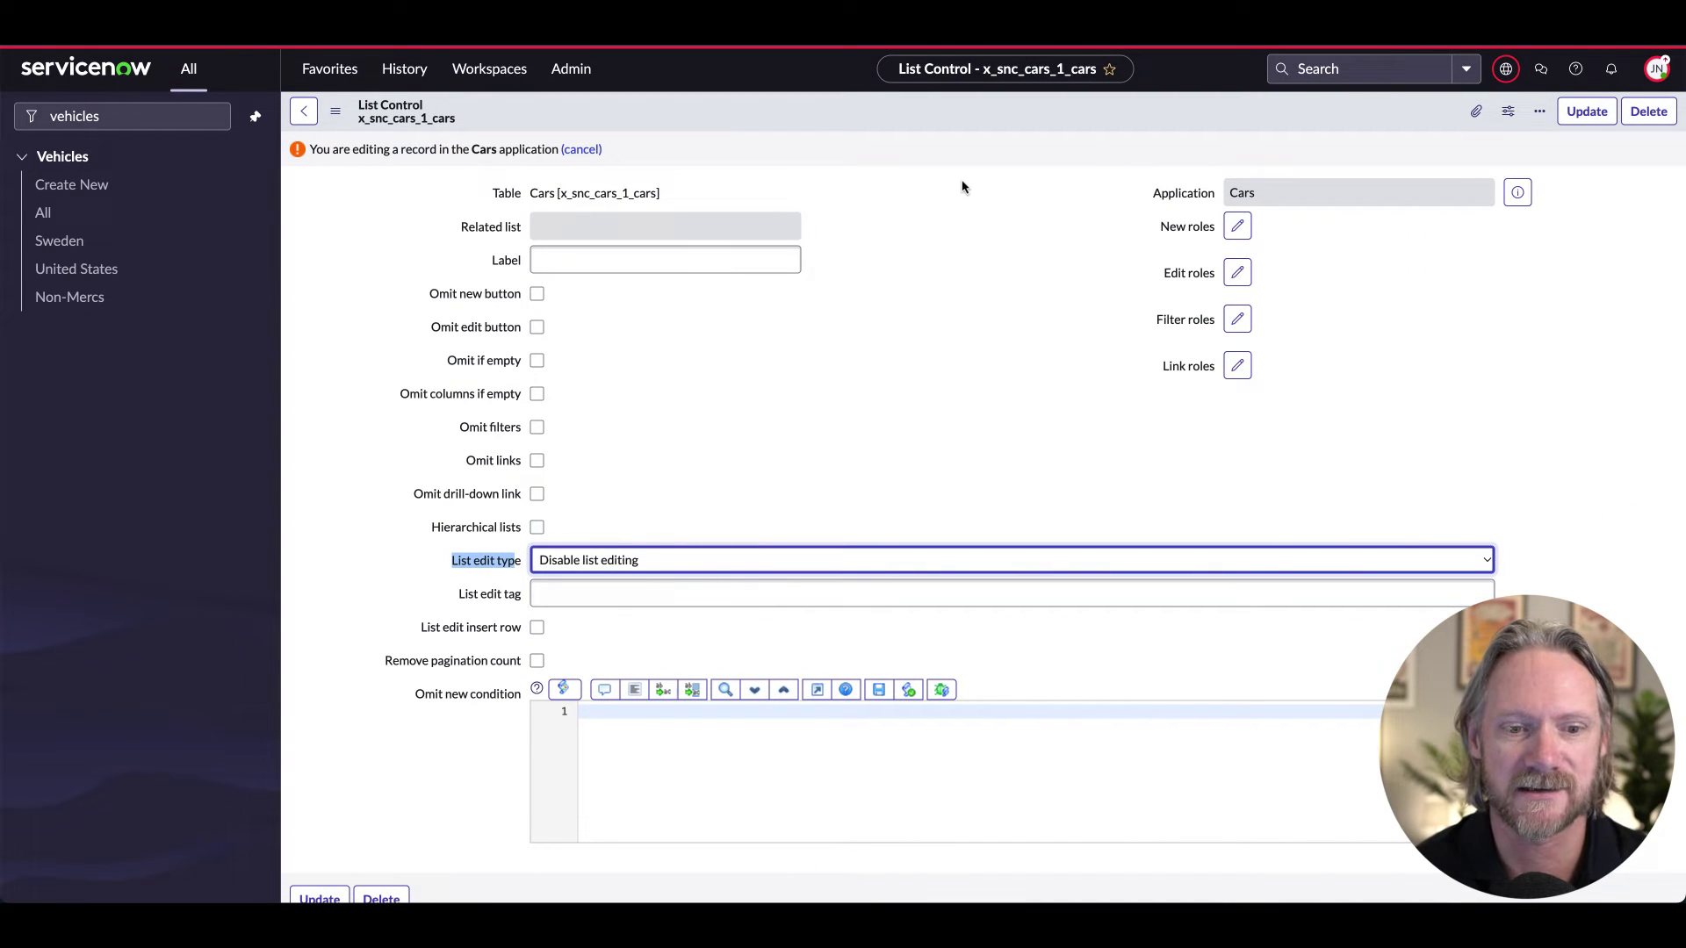
pyautogui.click(1587, 111)
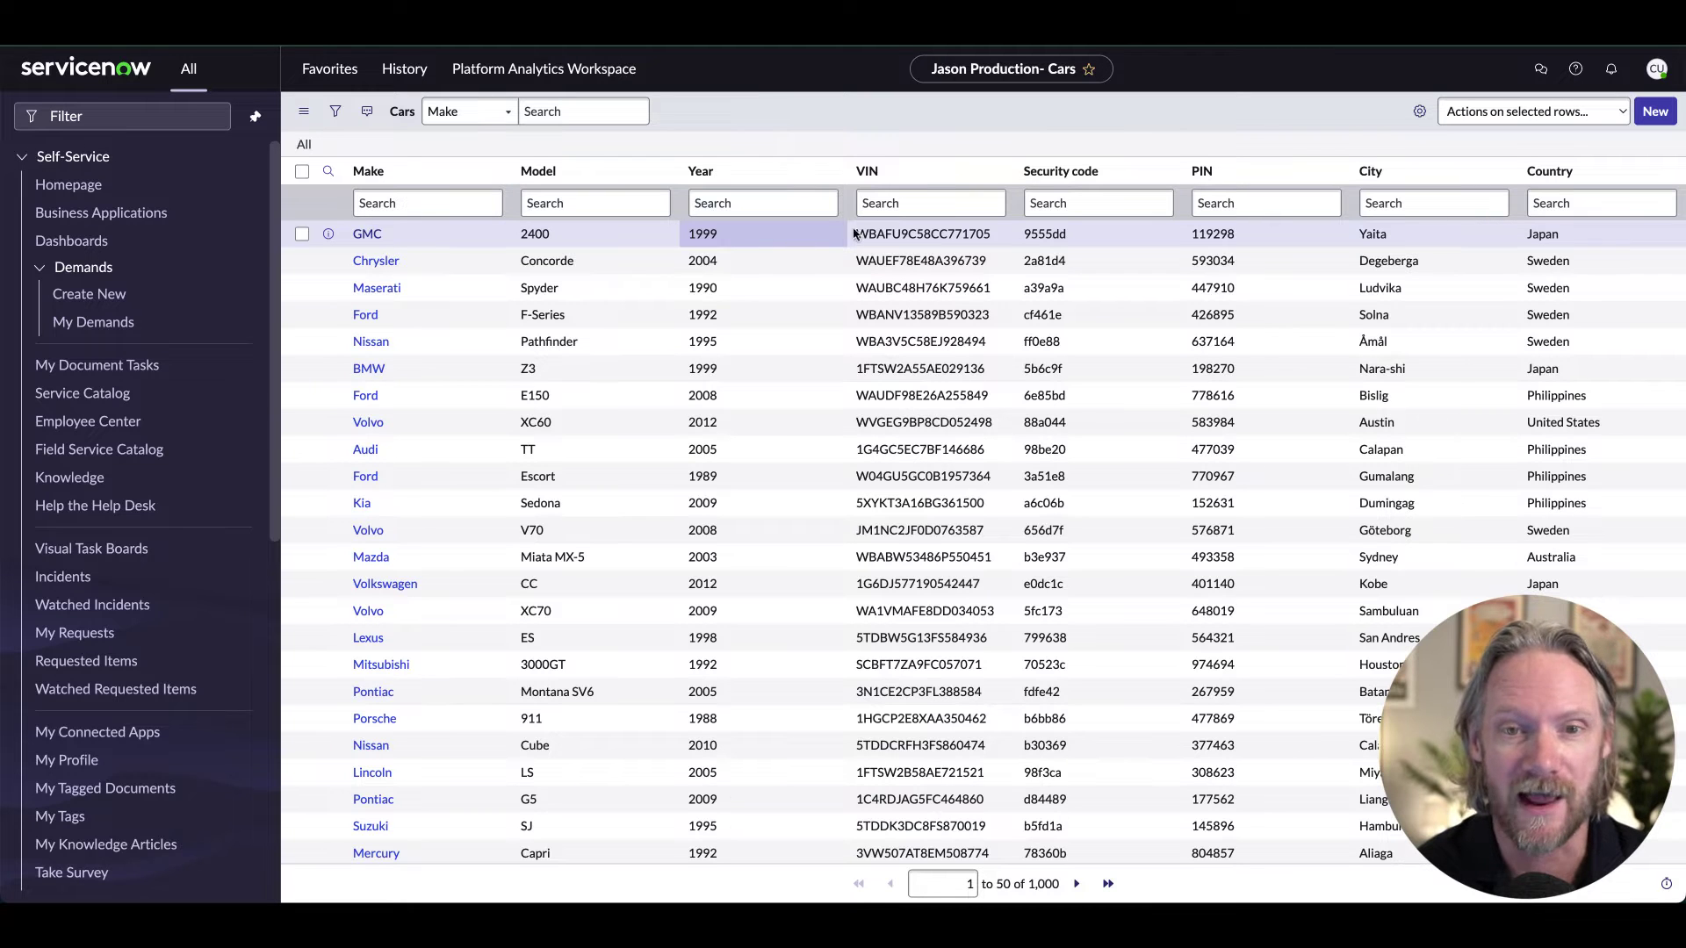
pyautogui.doubleClick(896, 236)
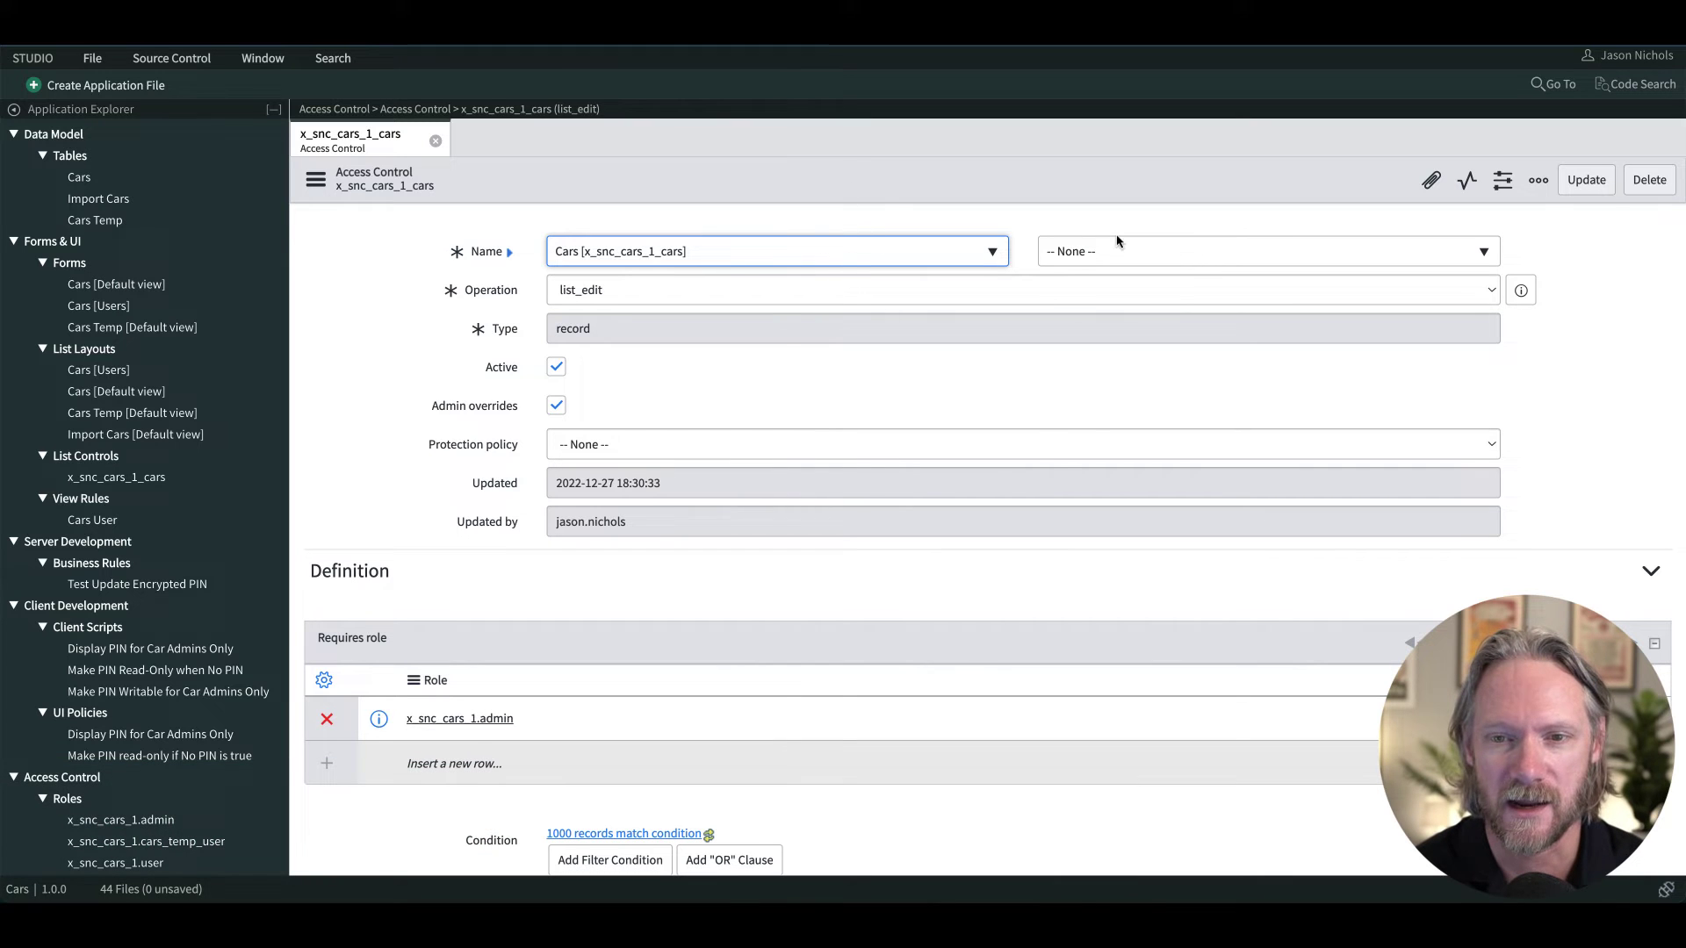
# - Review the ACL's field choices, then try editing the Integra row's Model, VIN and Year inline
pyautogui.click(1146, 254)
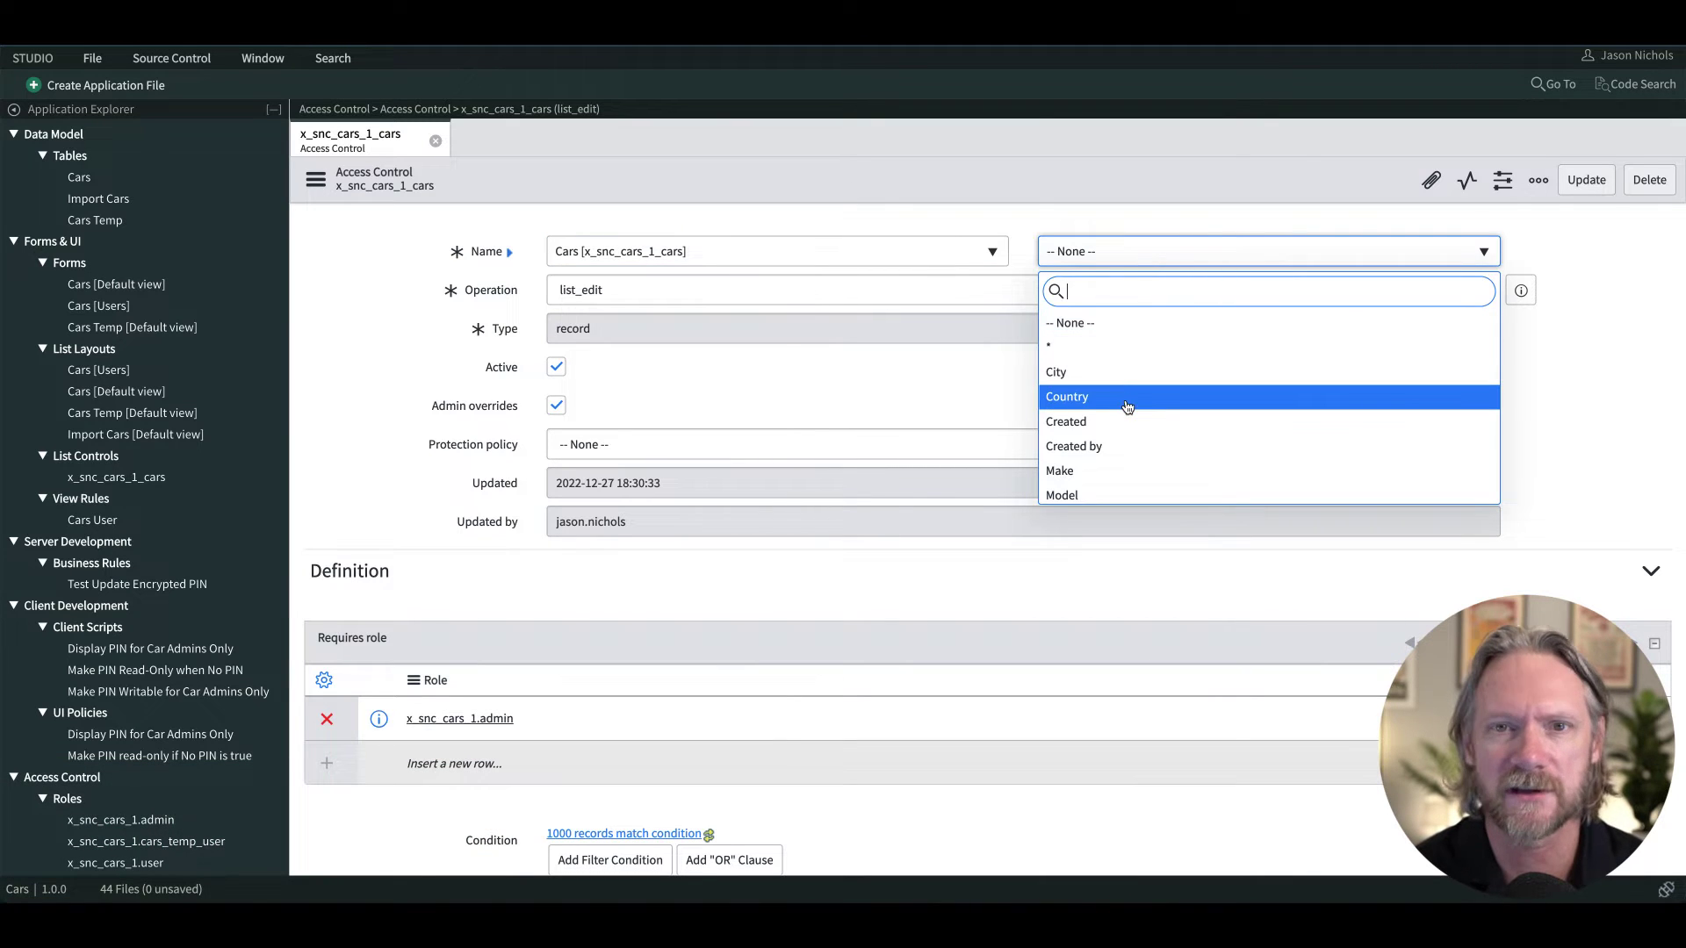
pyautogui.click(795, 396)
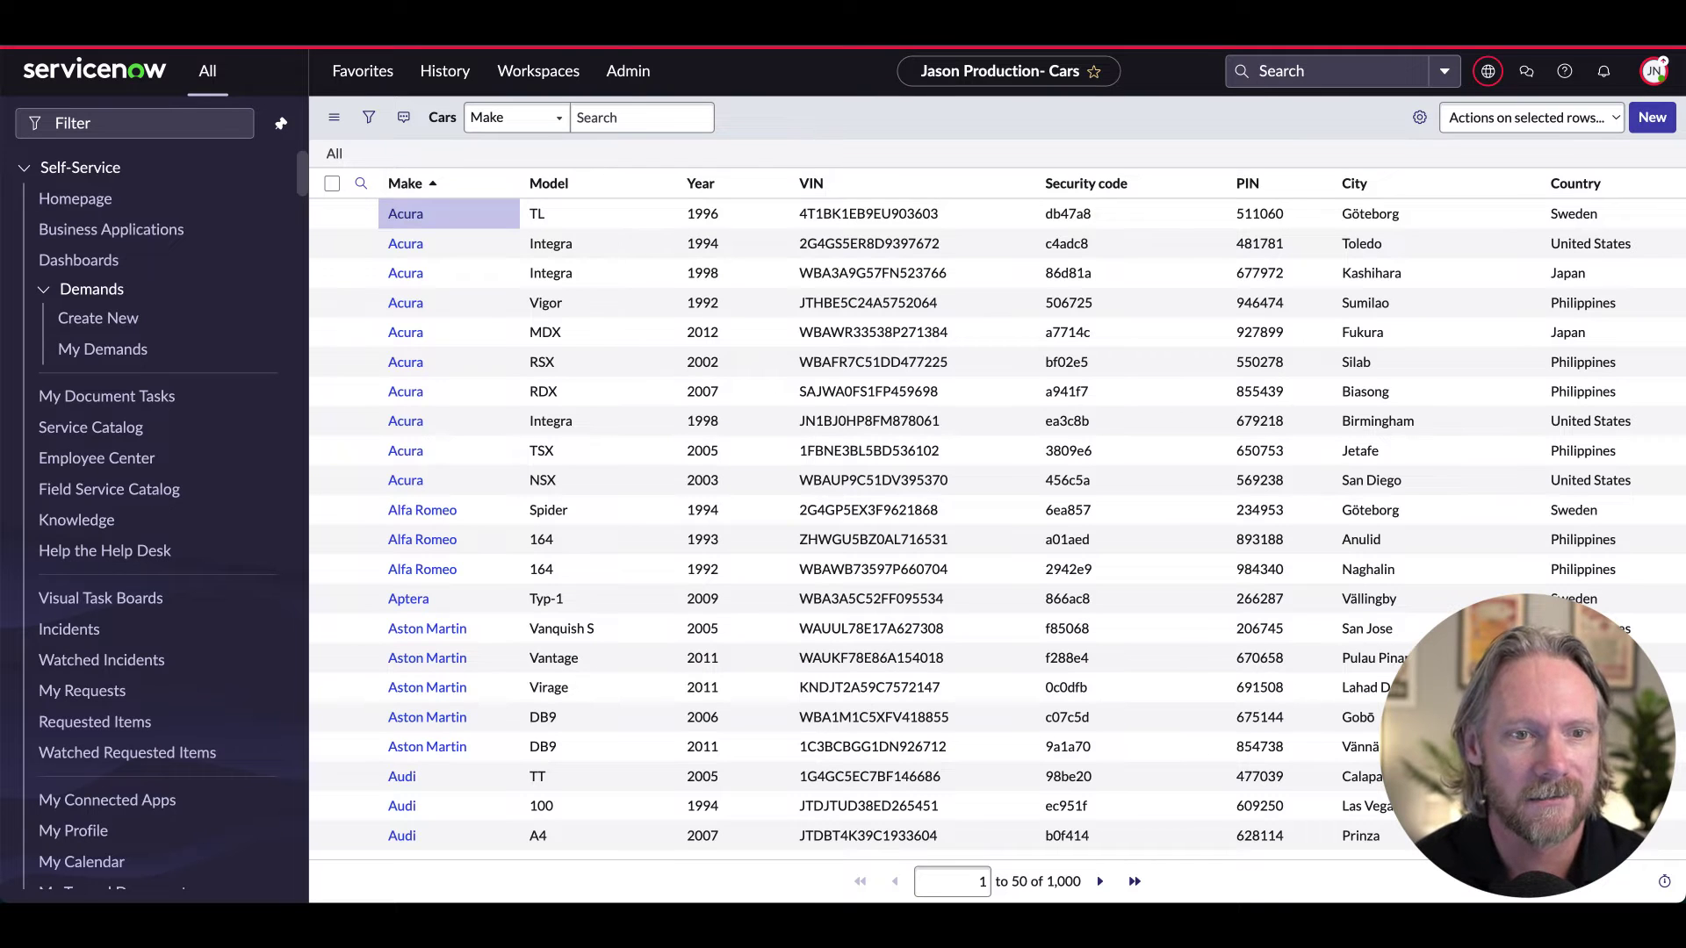
pyautogui.doubleClick(595, 246)
pyautogui.doubleClick(799, 250)
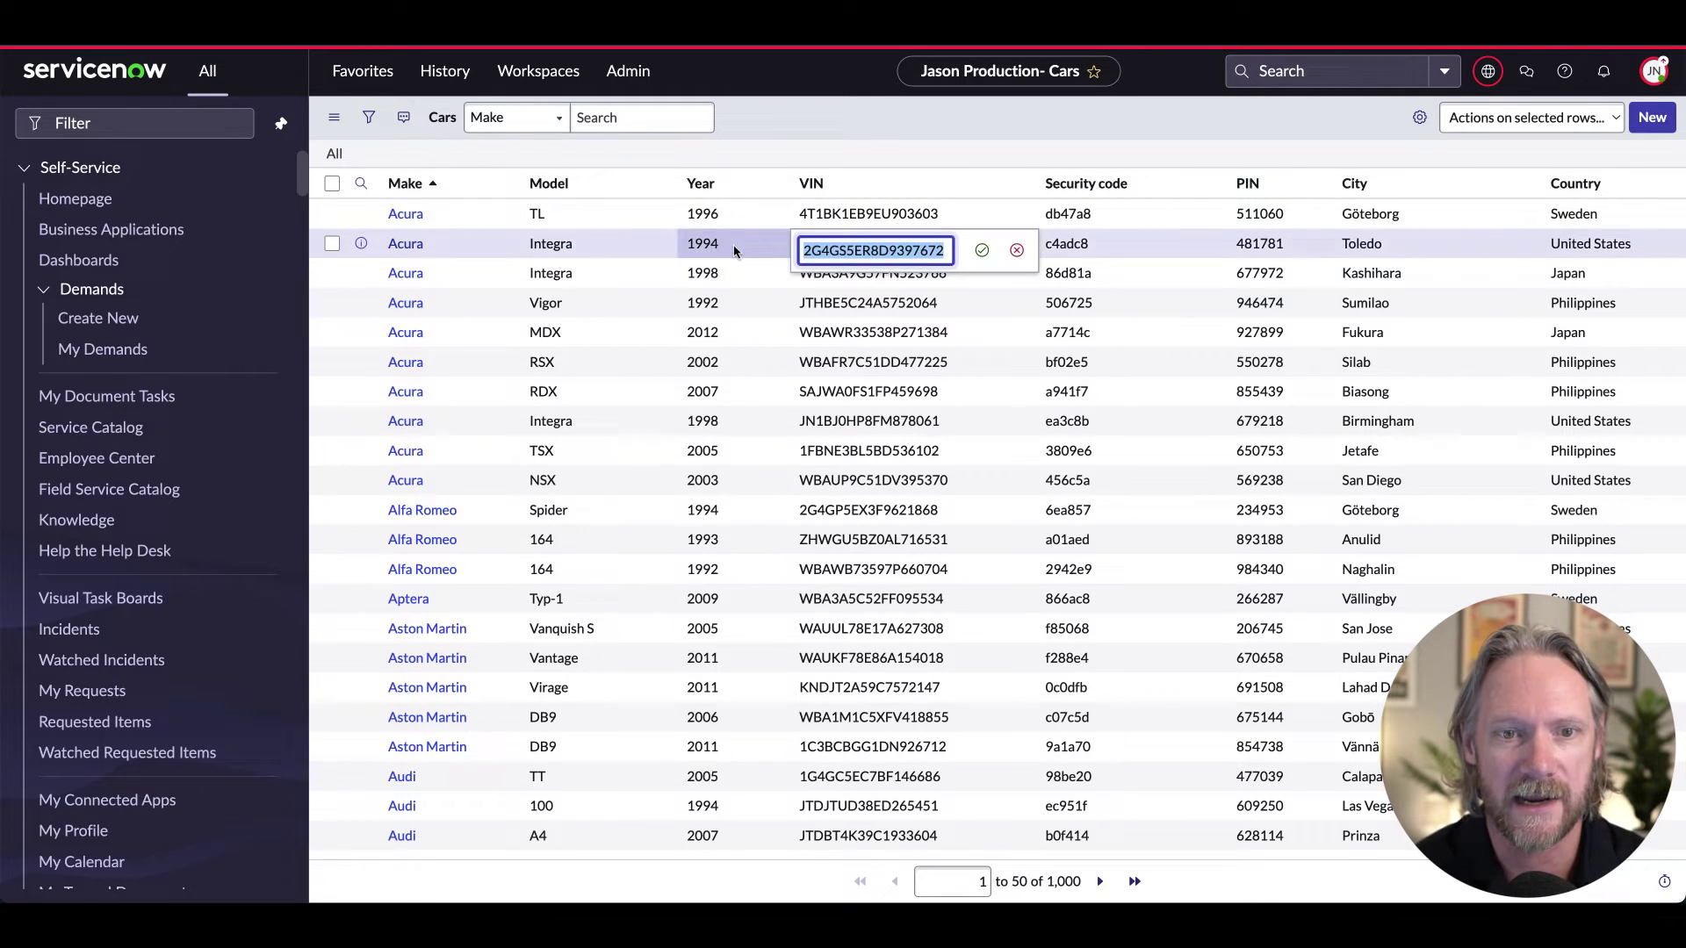
pyautogui.doubleClick(725, 248)
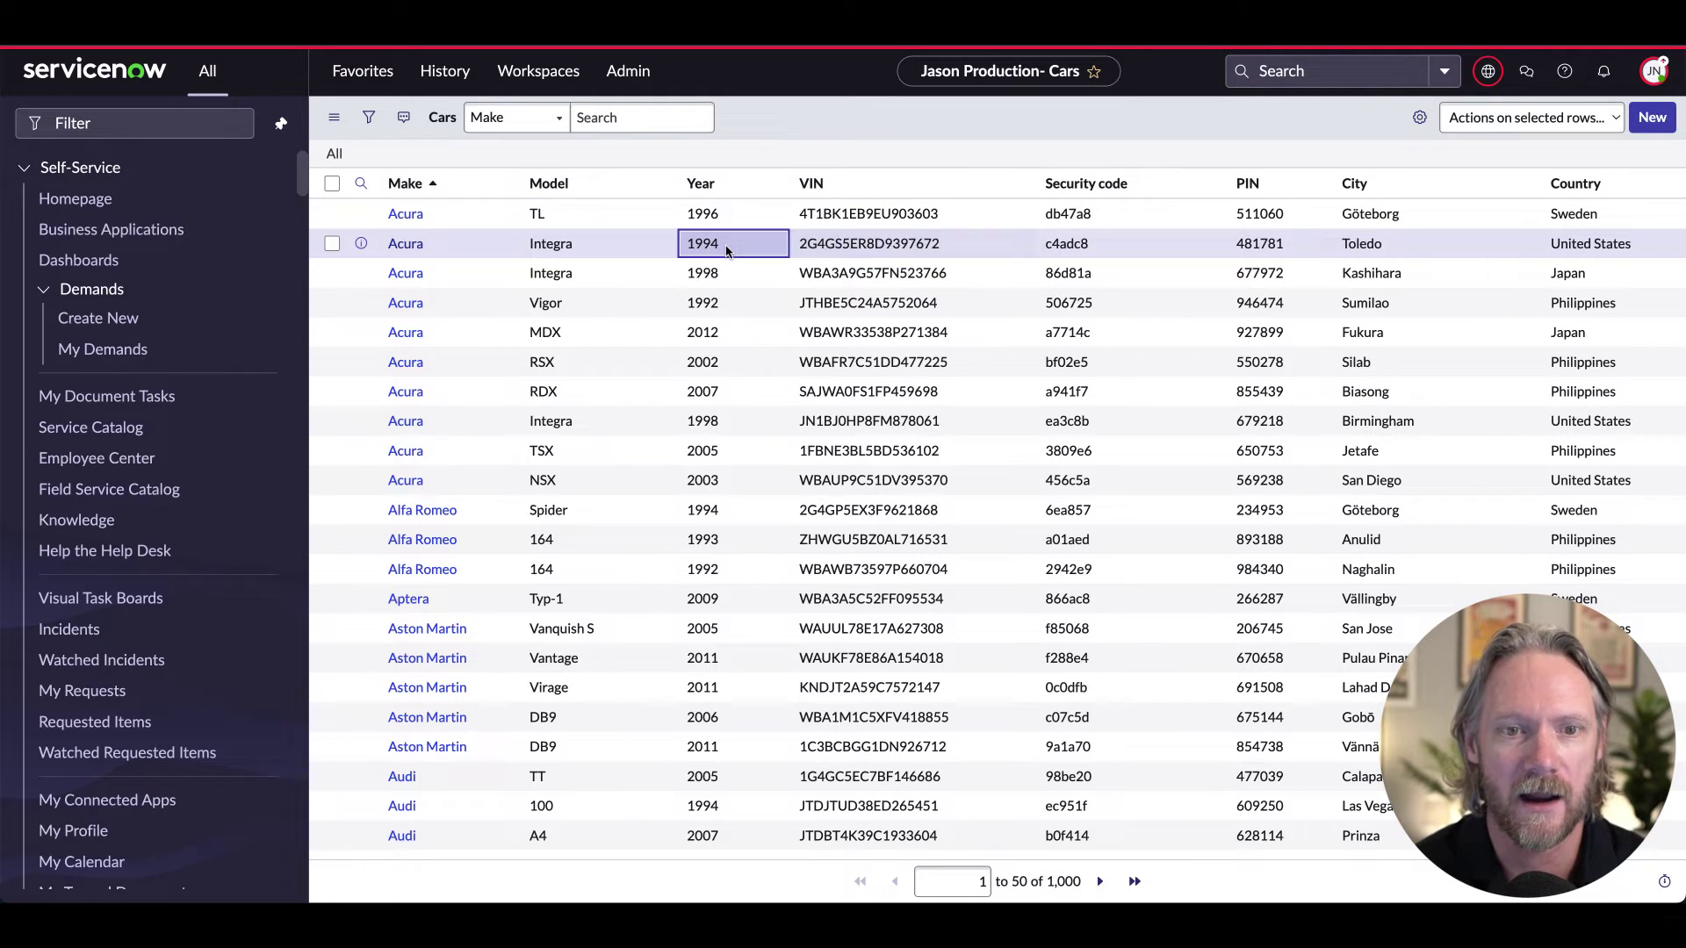
pyautogui.click(865, 119)
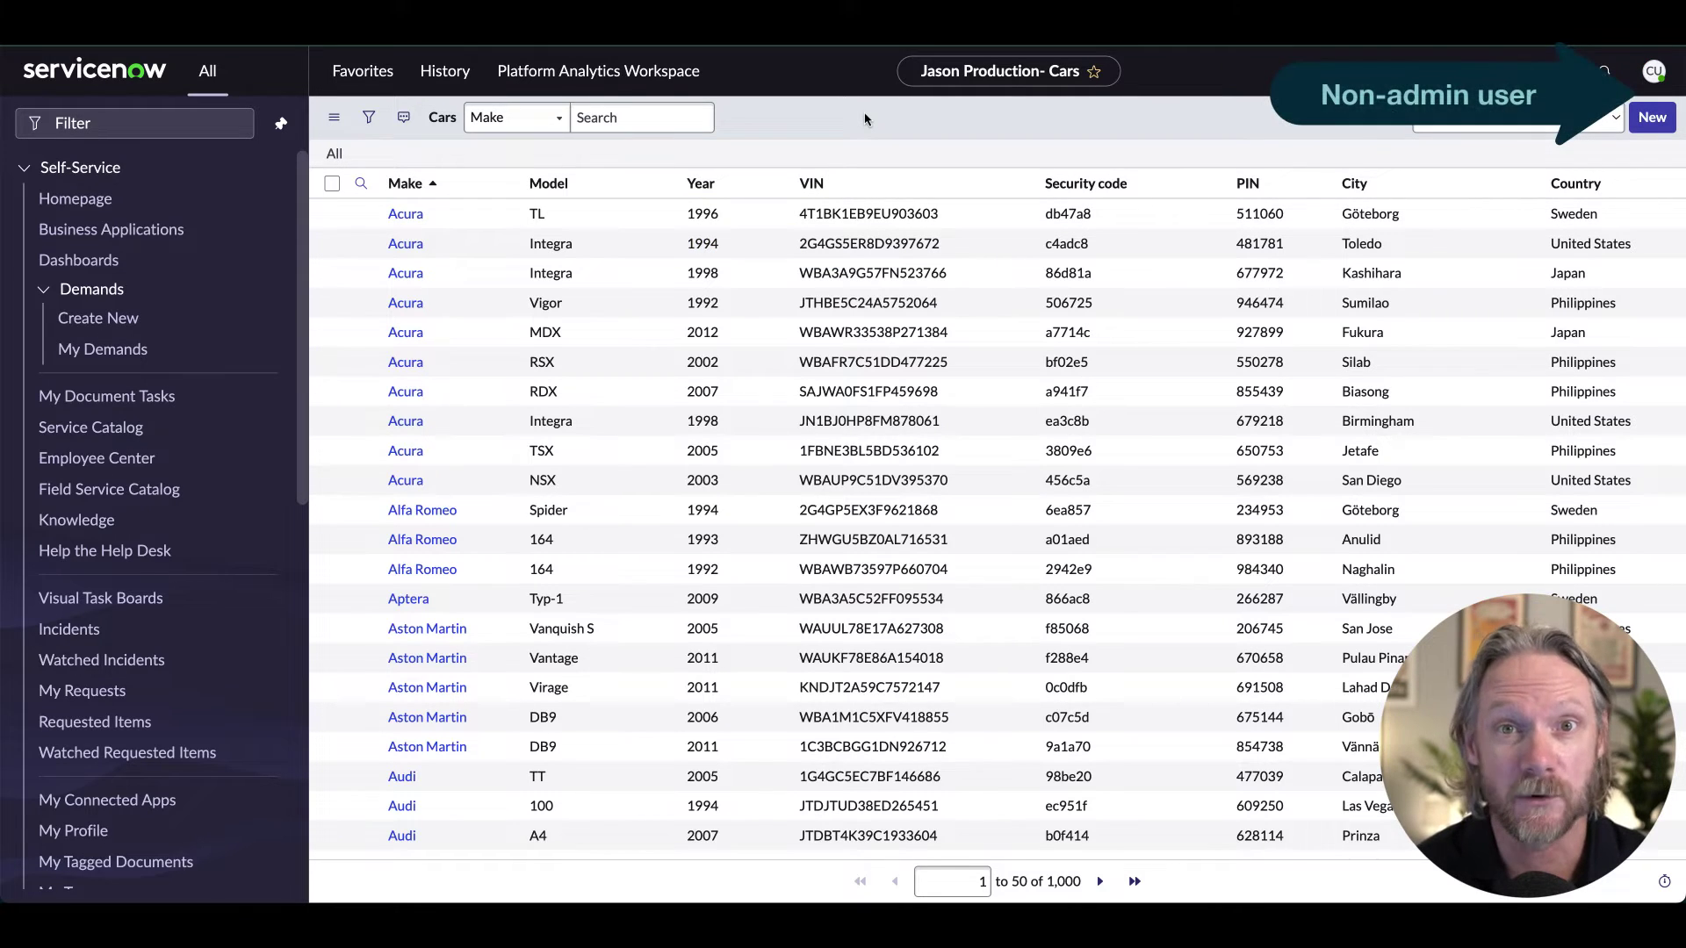
# - Try editing the first car's Model, VIN and Year inline
pyautogui.doubleClick(617, 216)
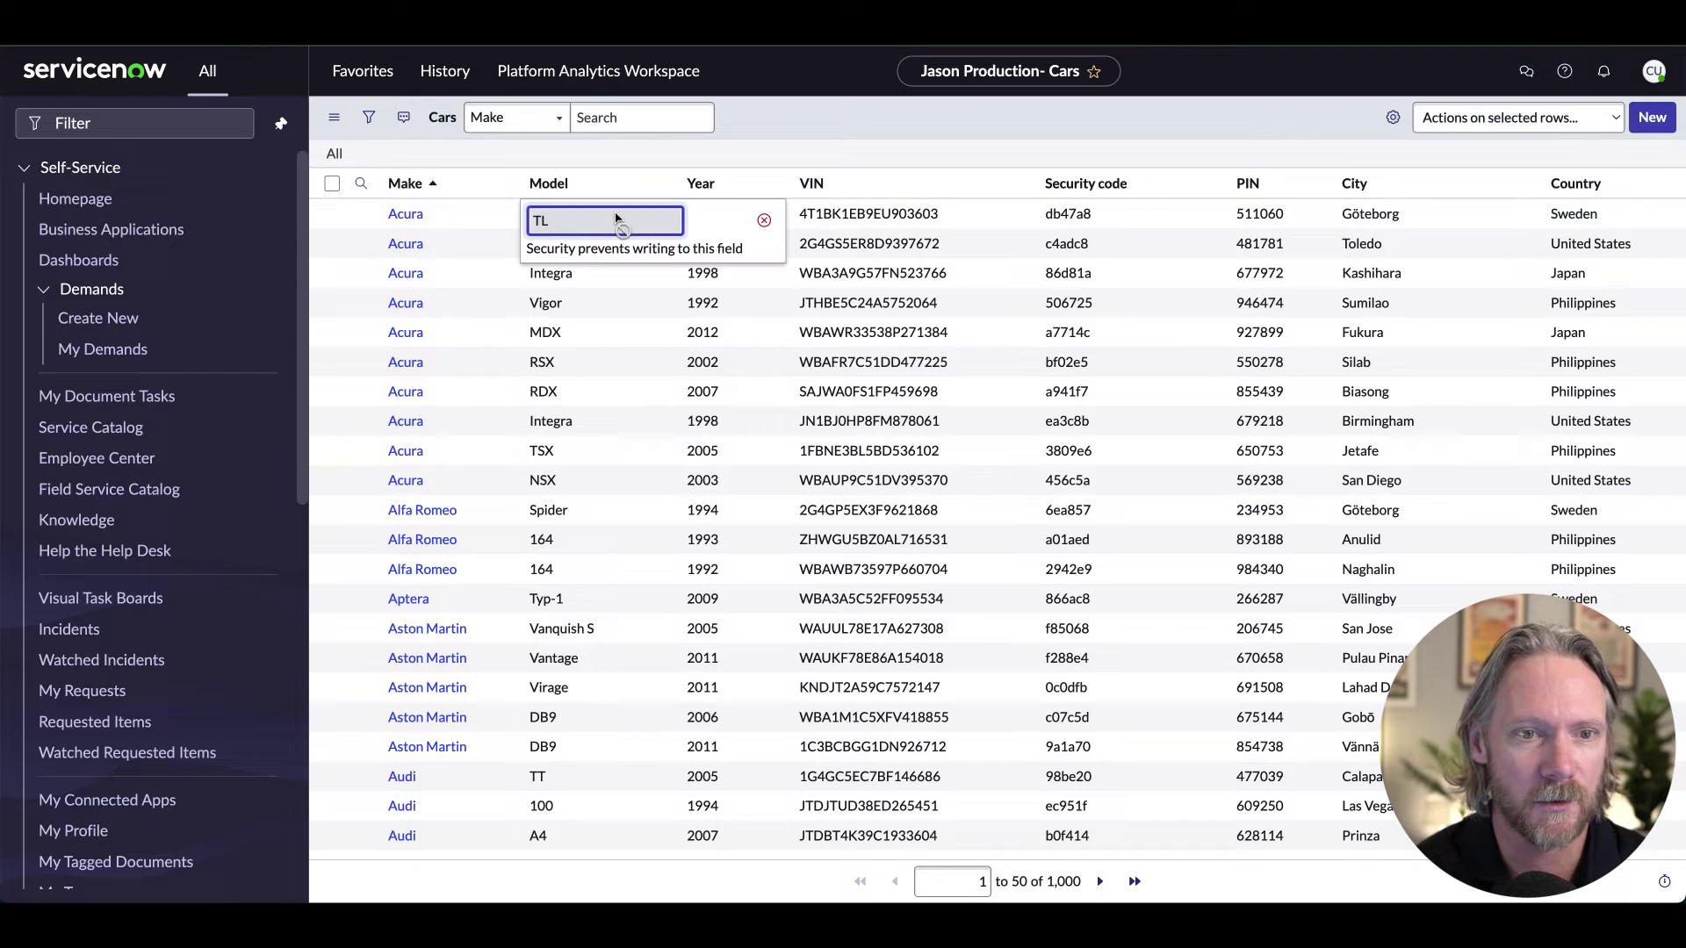
pyautogui.doubleClick(839, 217)
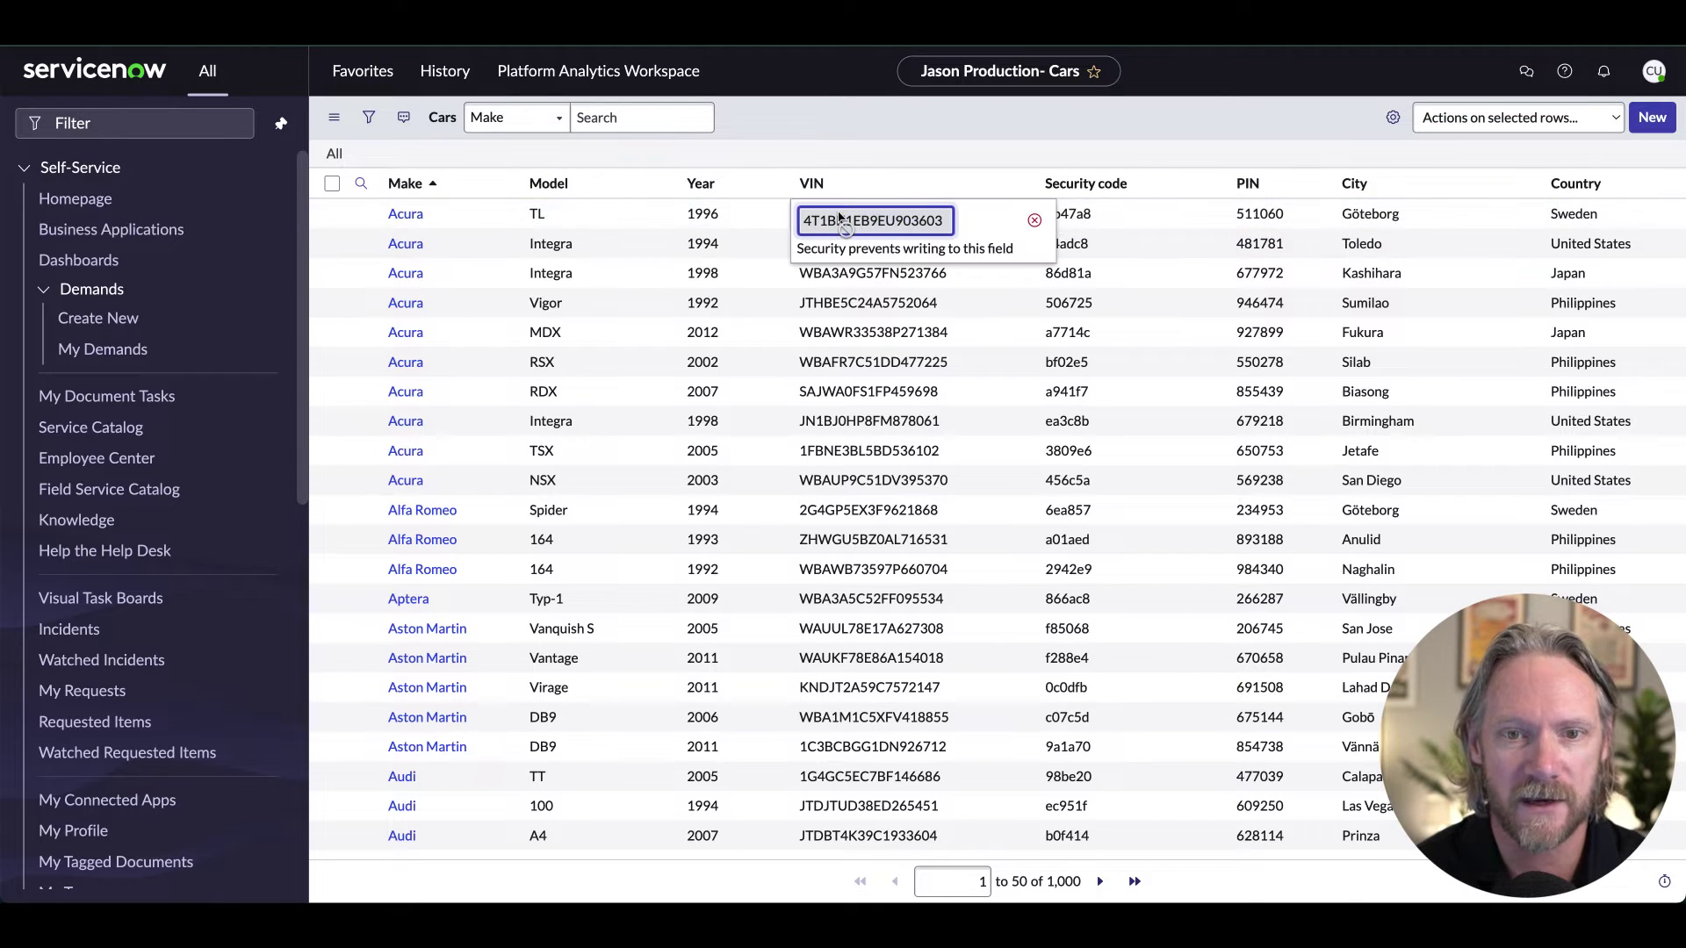
pyautogui.doubleClick(740, 220)
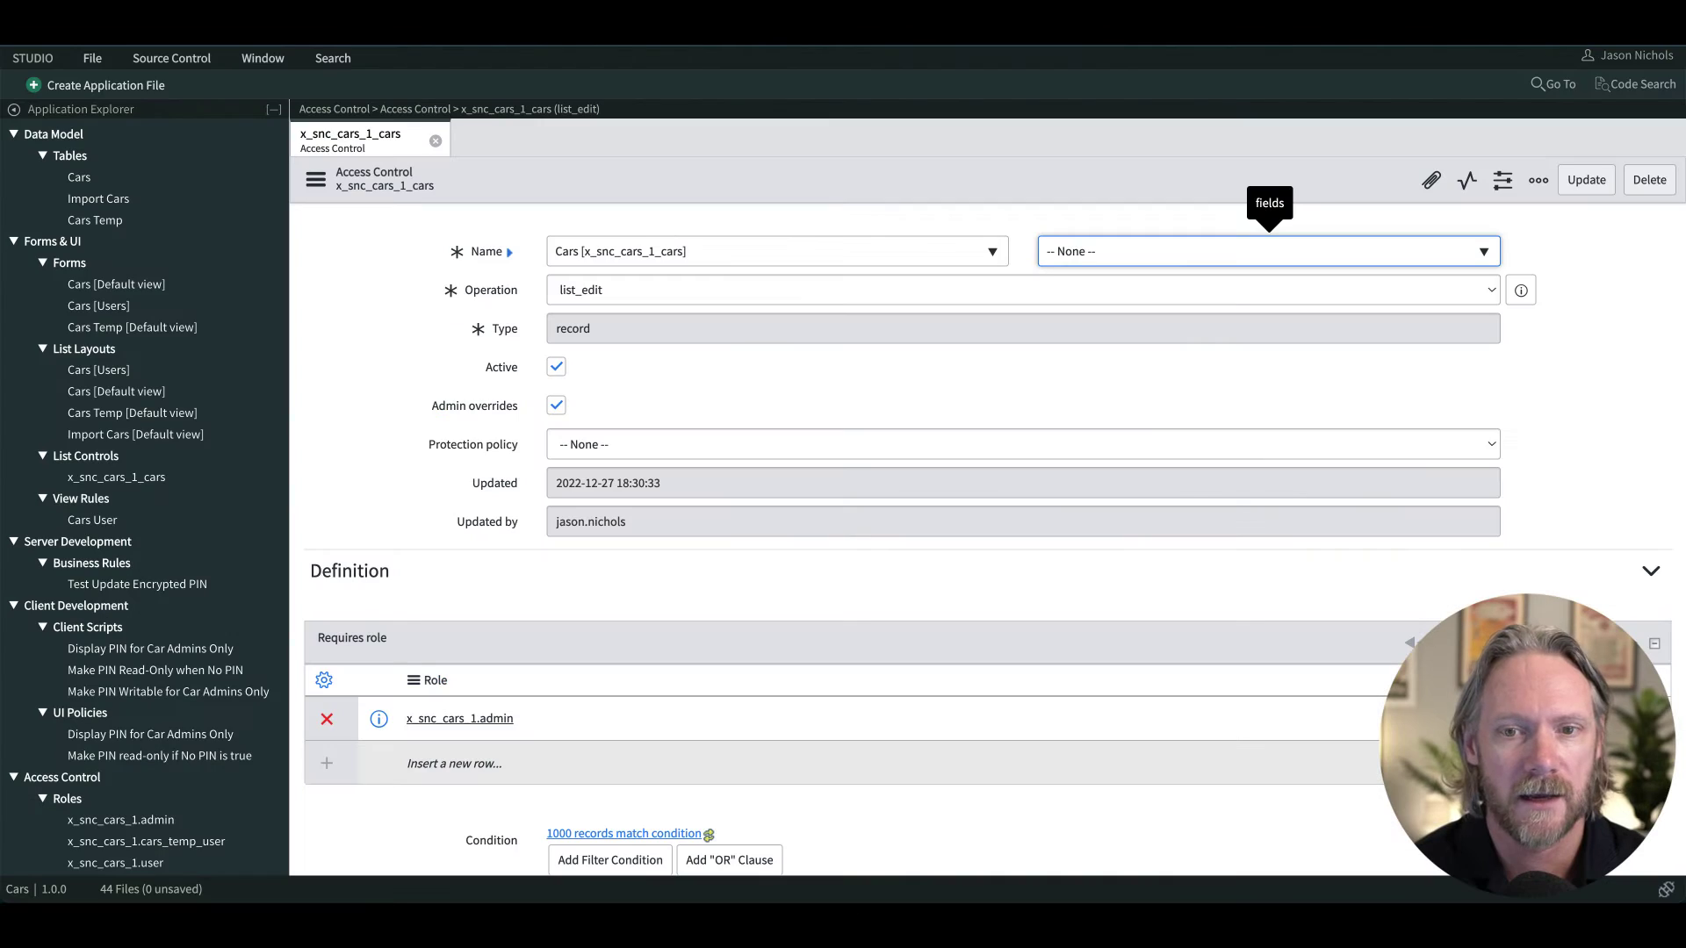
# - Set the list_edit rule's field to Make, update it, and continue past the security verification
pyautogui.click(1114, 256)
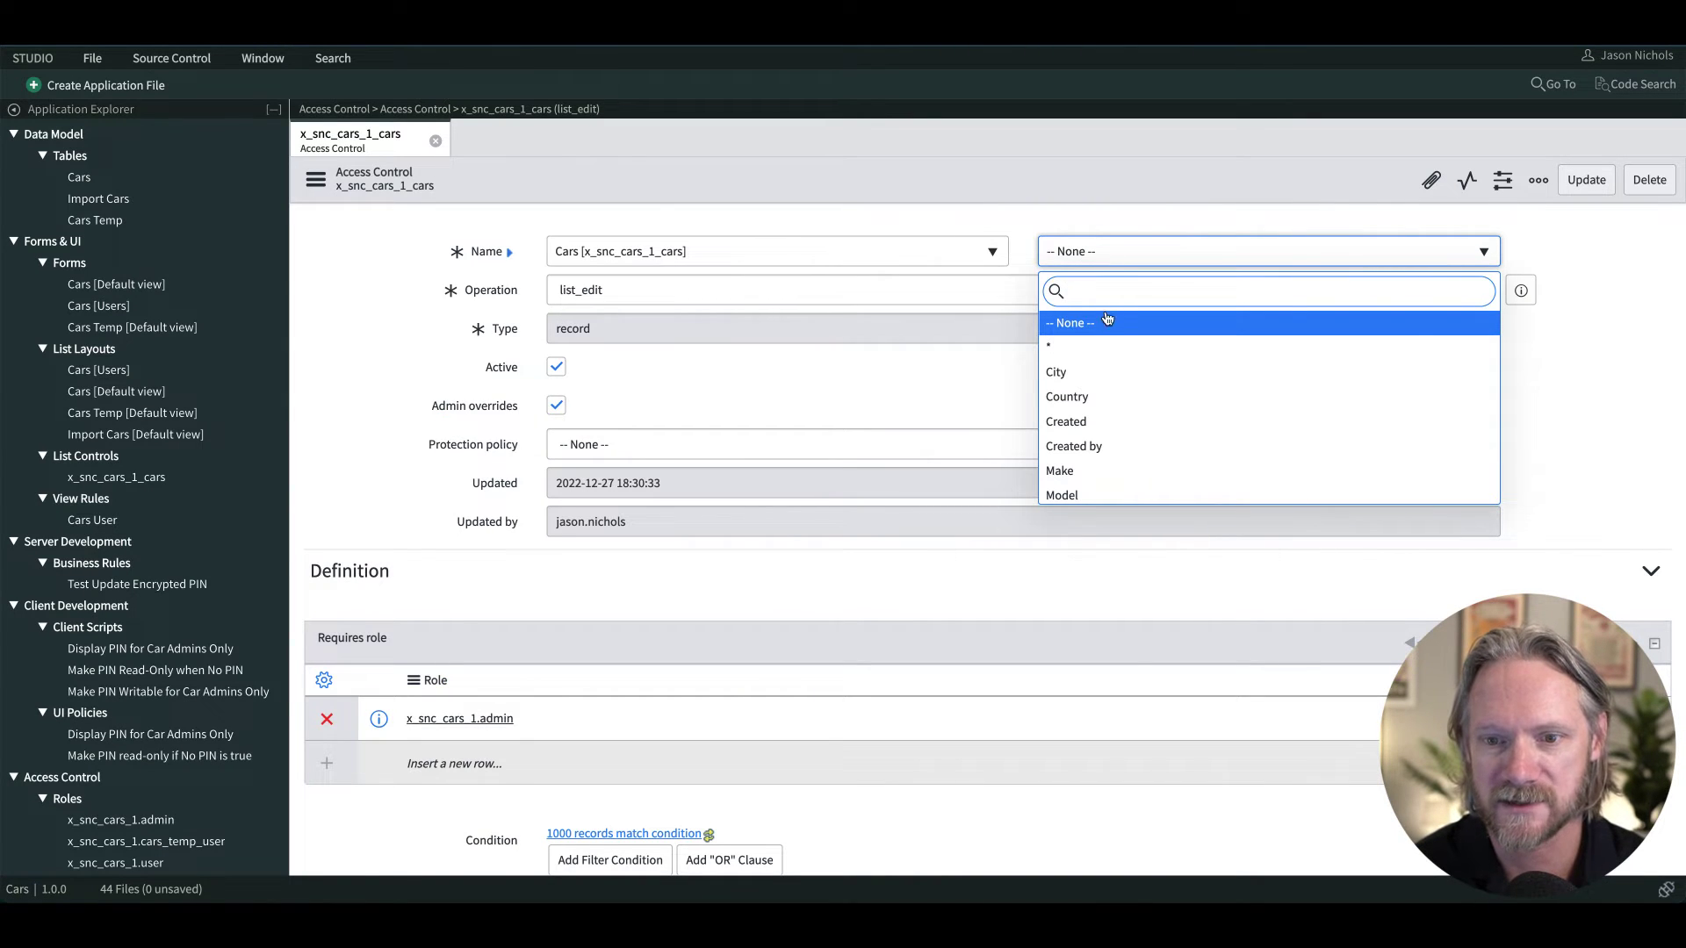
pyautogui.click(1084, 475)
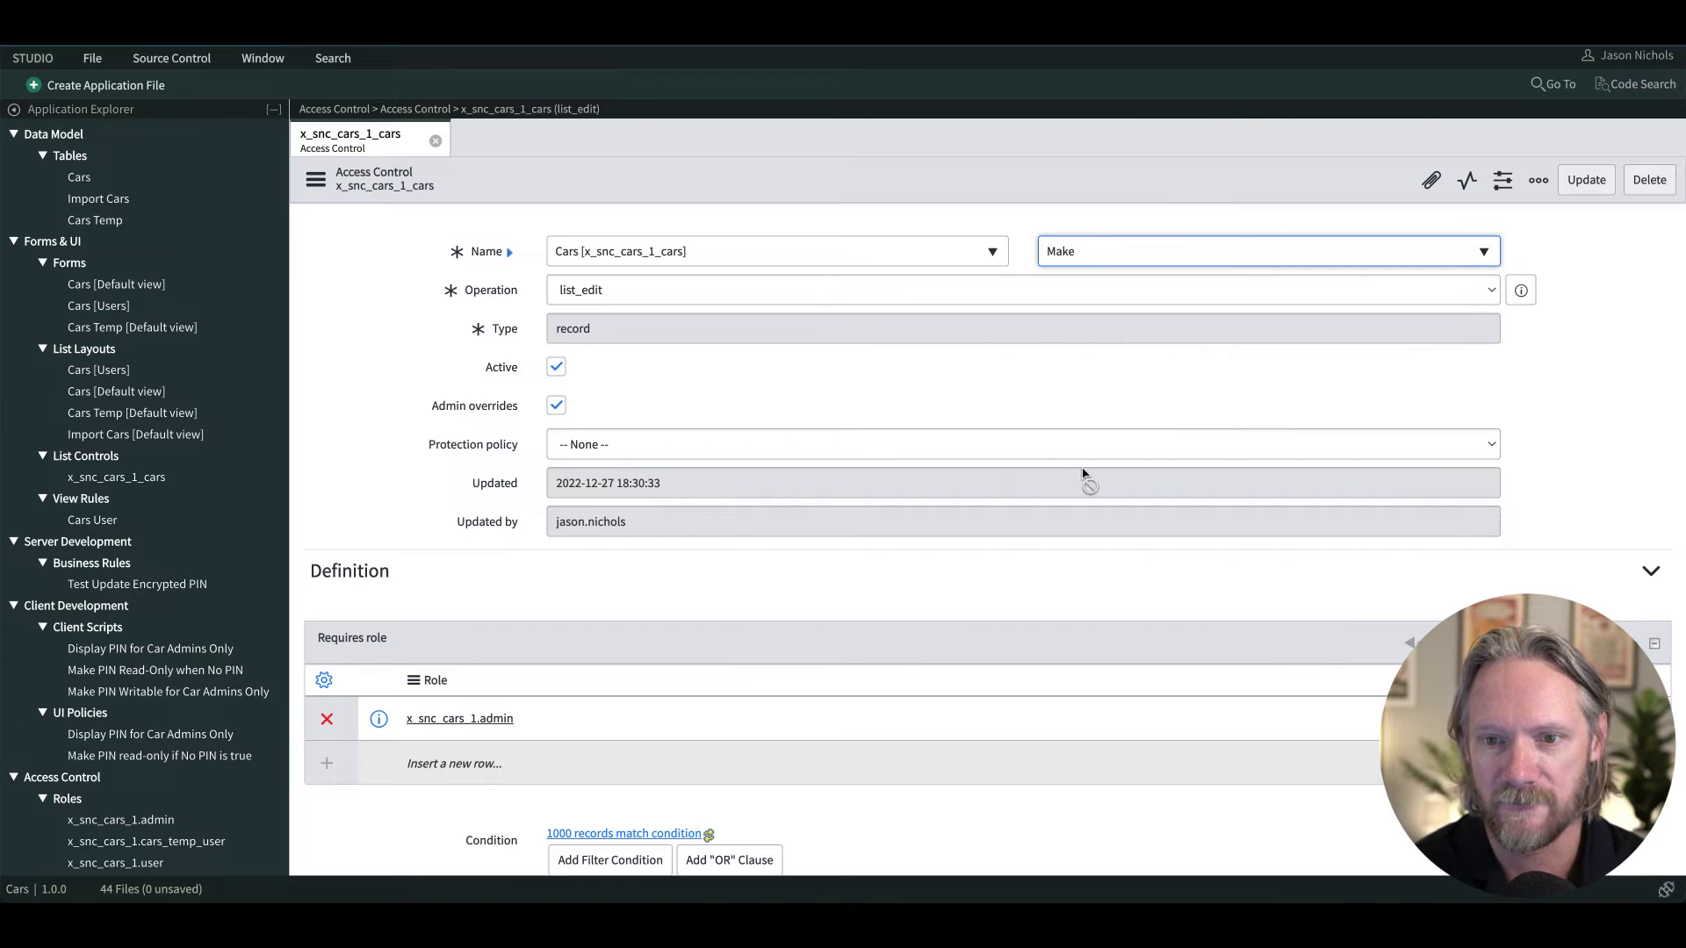
pyautogui.click(1576, 186)
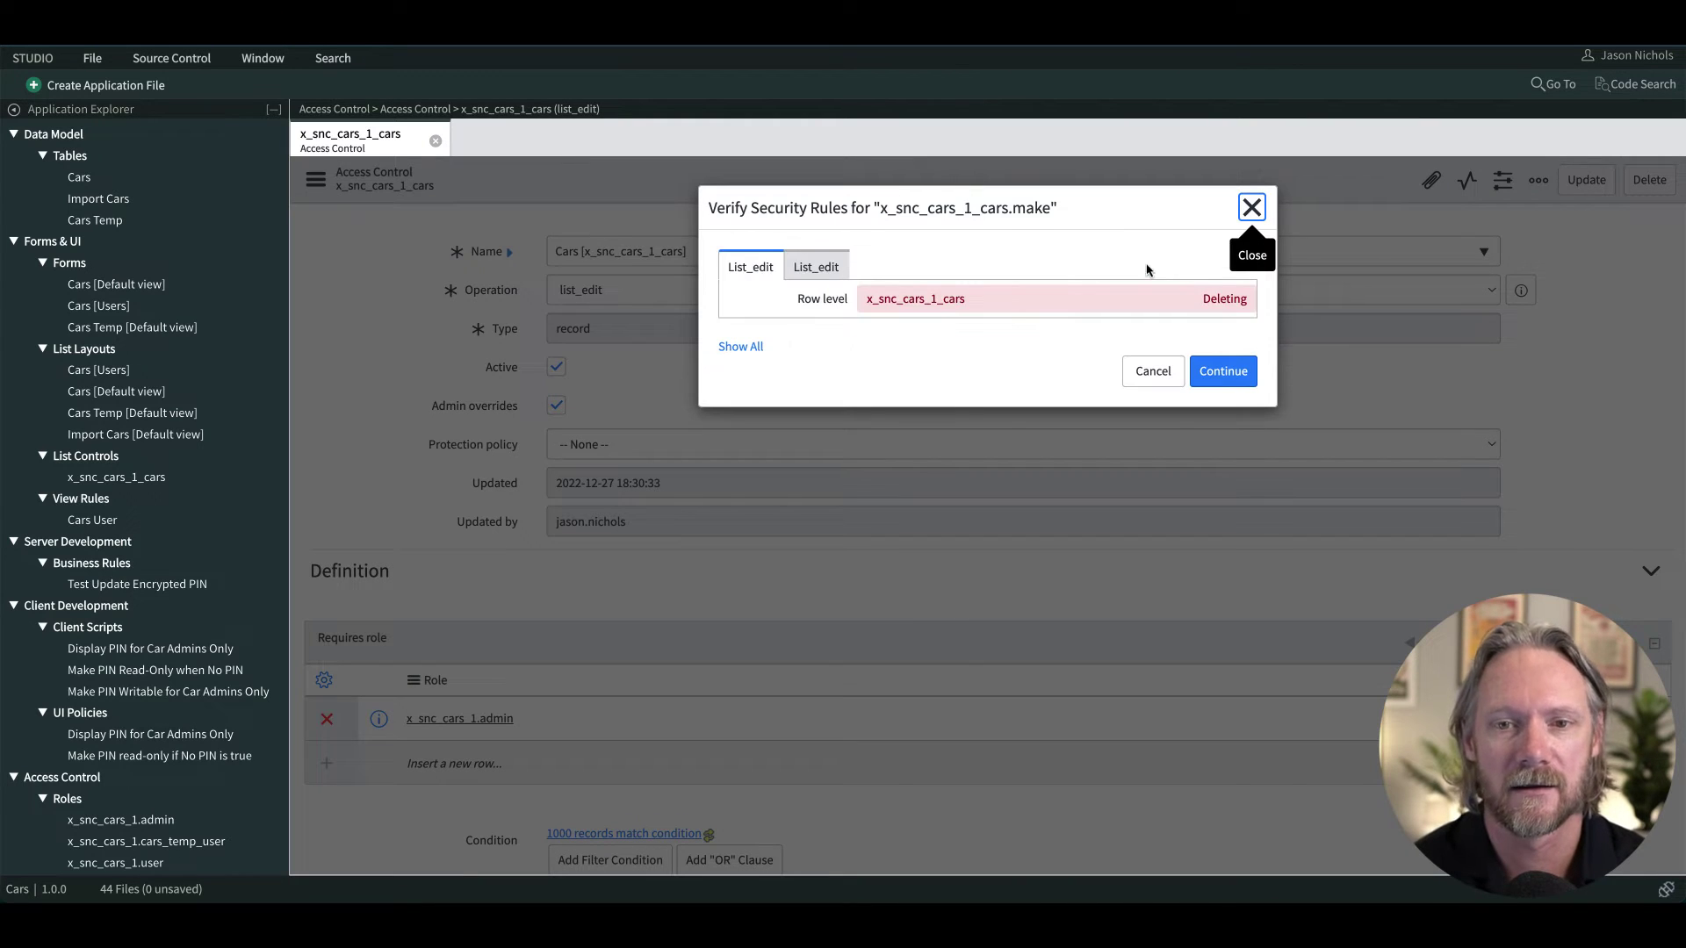
pyautogui.click(1225, 373)
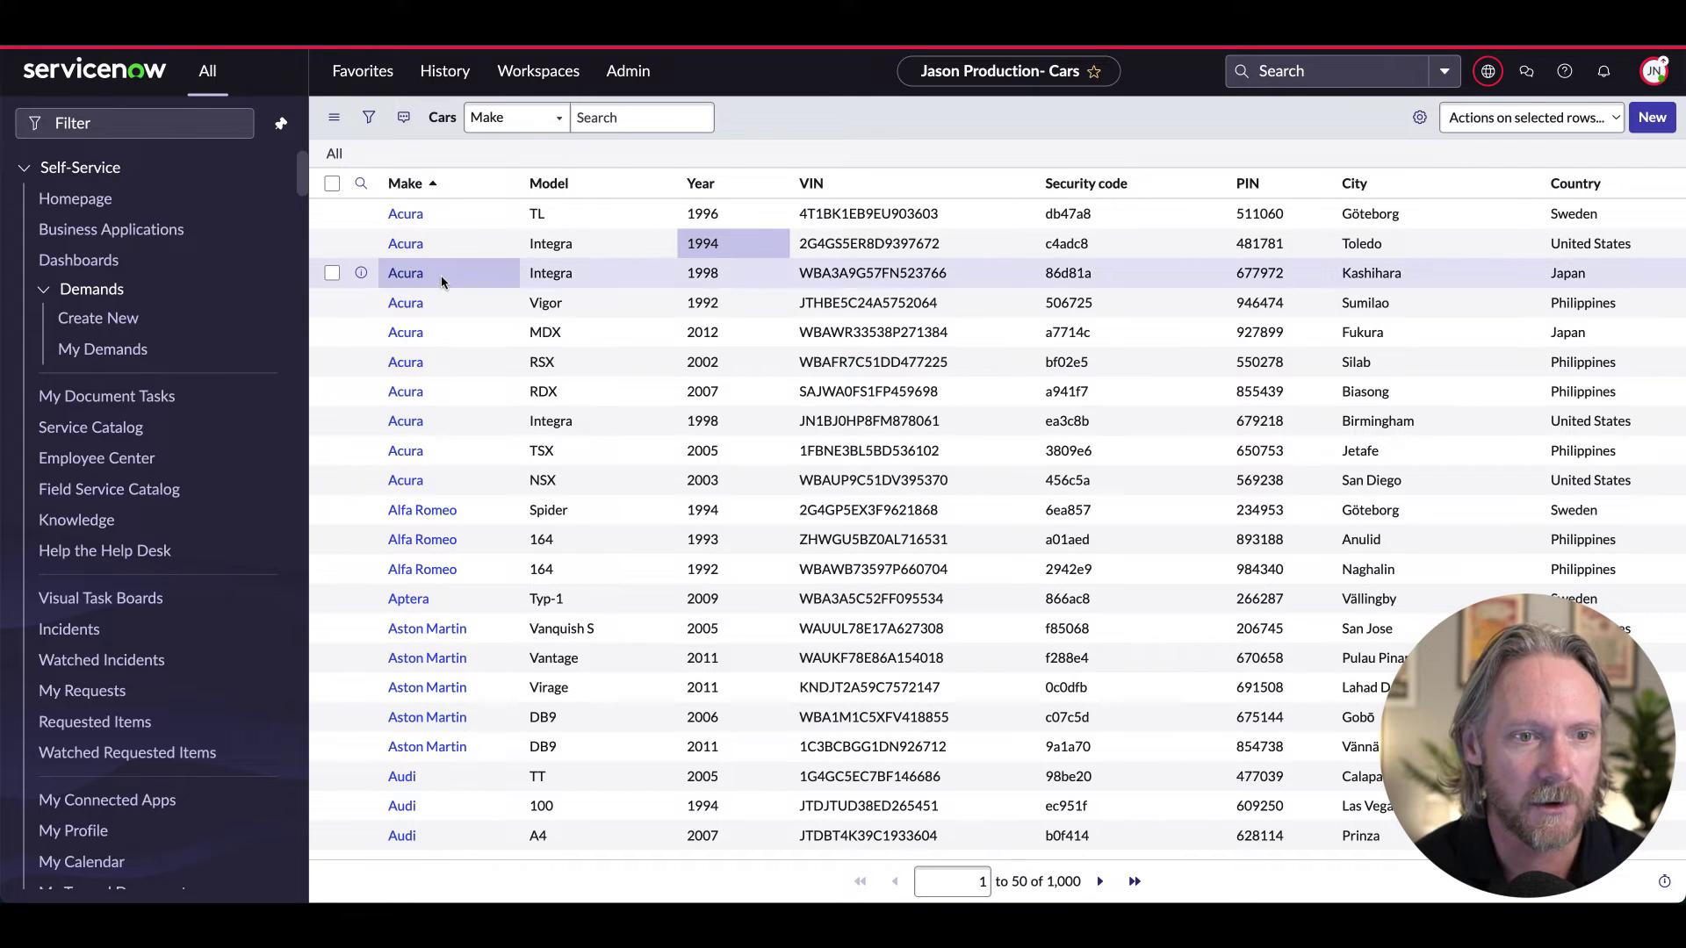
# - As admin, open and cancel inline editors for the Acura's Make and Integra Model
pyautogui.click(442, 281)
pyautogui.doubleClick(442, 281)
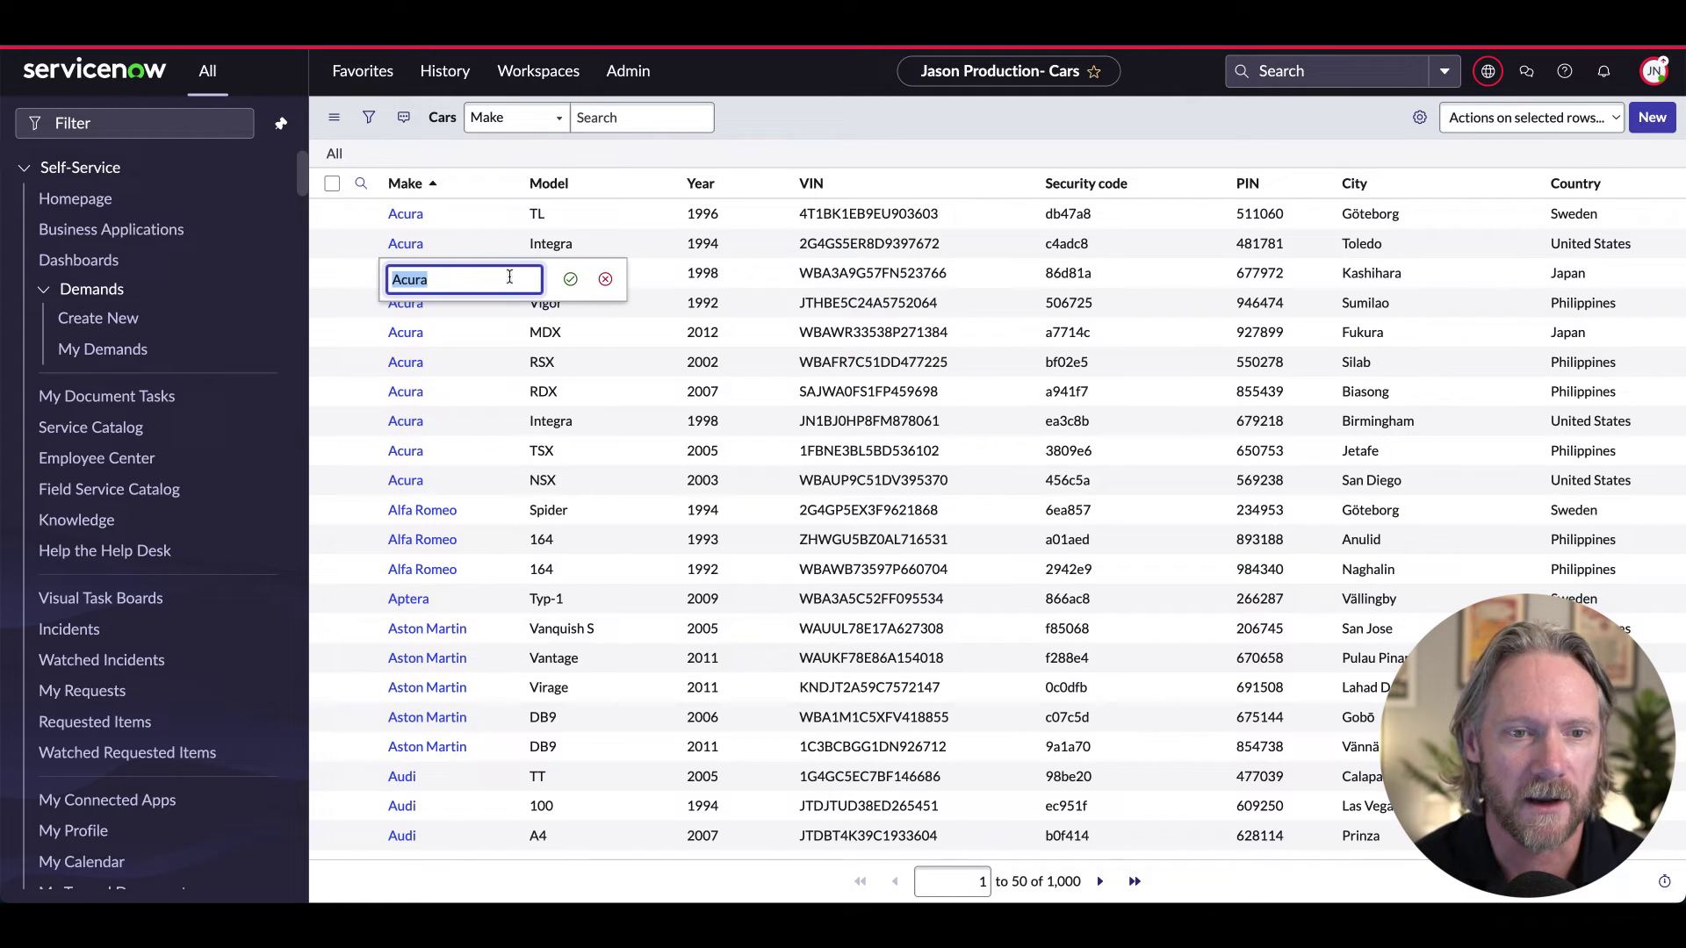
pyautogui.click(602, 279)
pyautogui.click(648, 280)
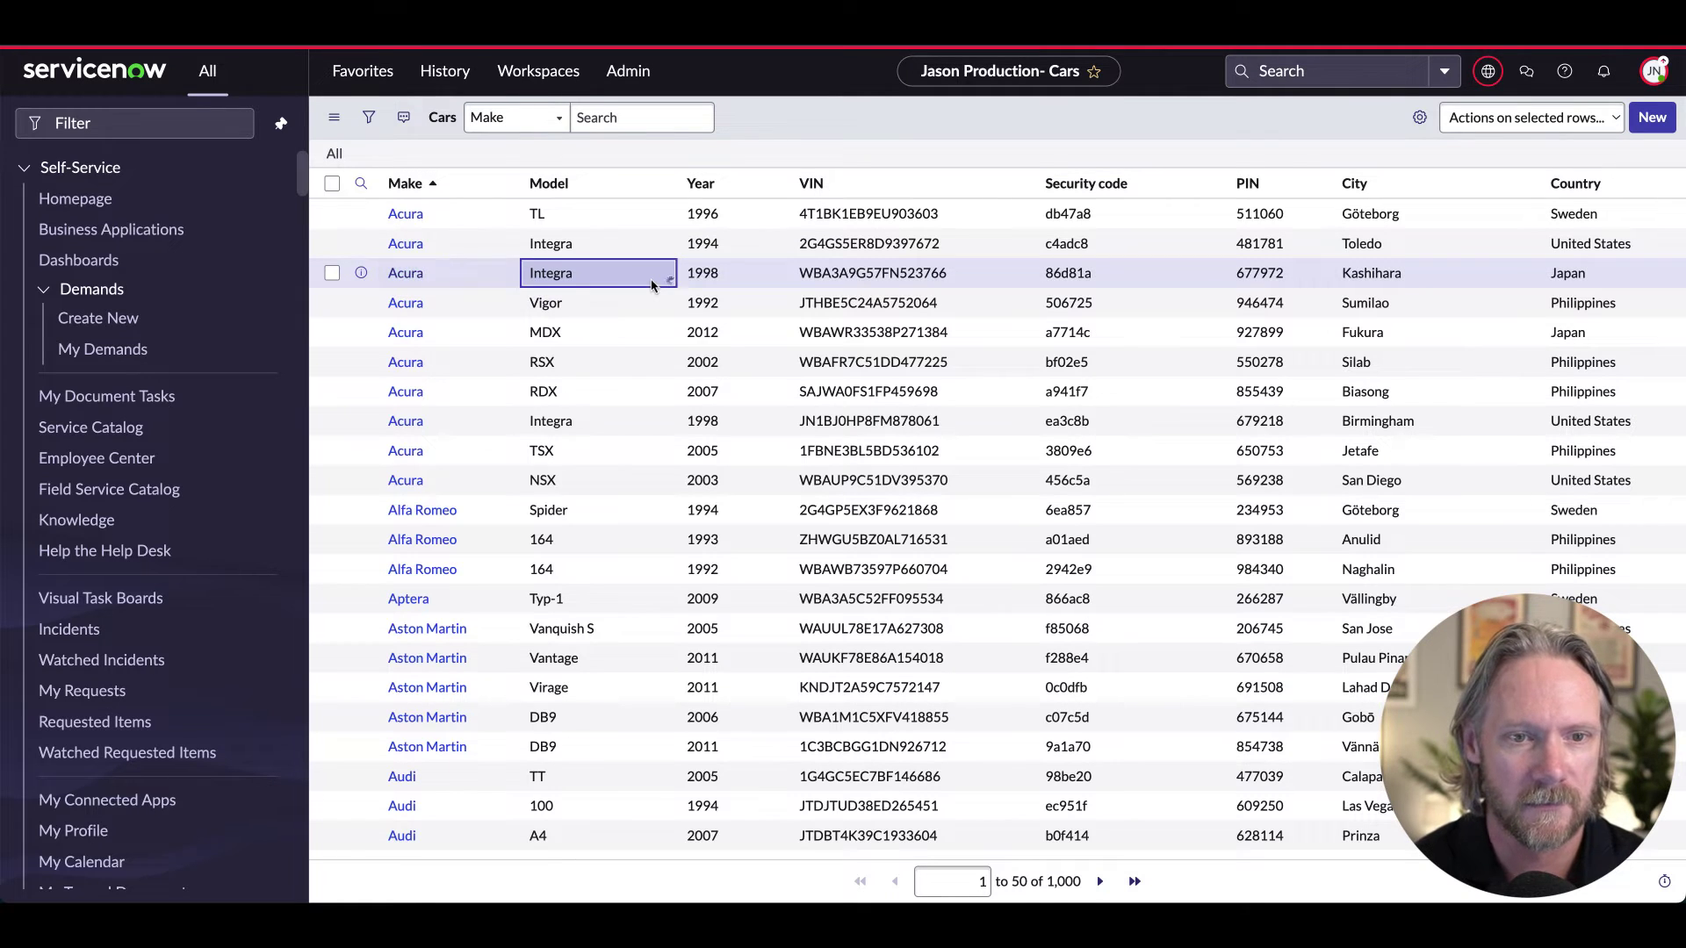
pyautogui.doubleClick(650, 279)
pyautogui.click(746, 280)
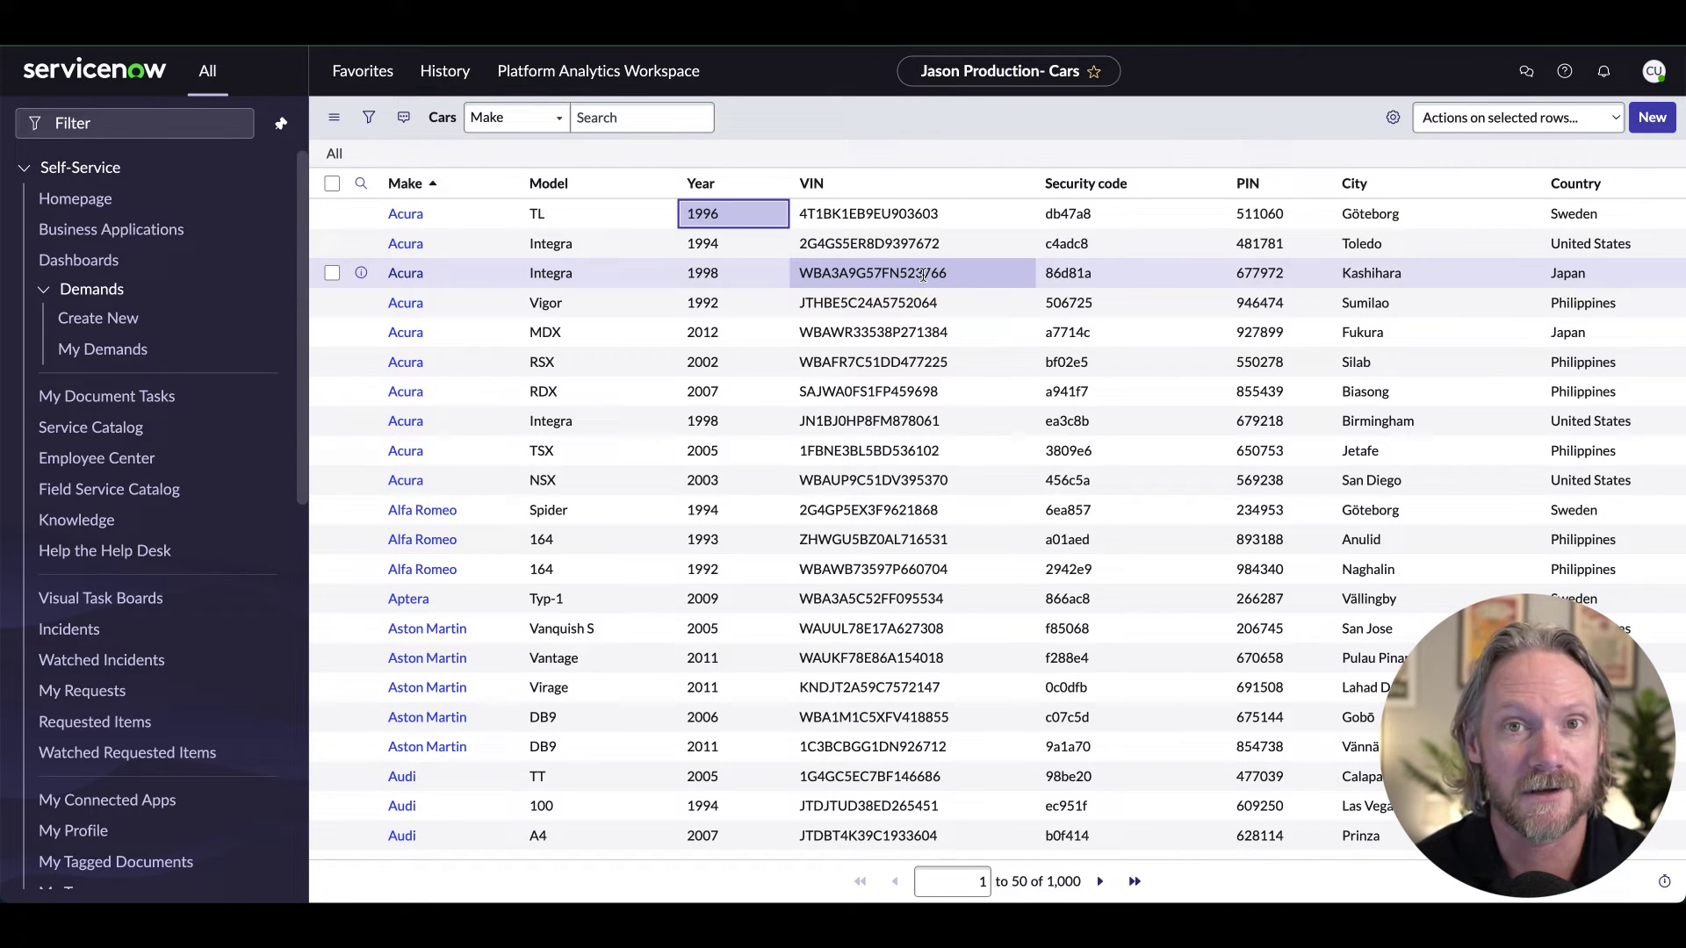
# - As non-admin, edit Integra Model and 1998 Year inline, then confirm Acura Make editing is blocked
pyautogui.doubleClick(575, 276)
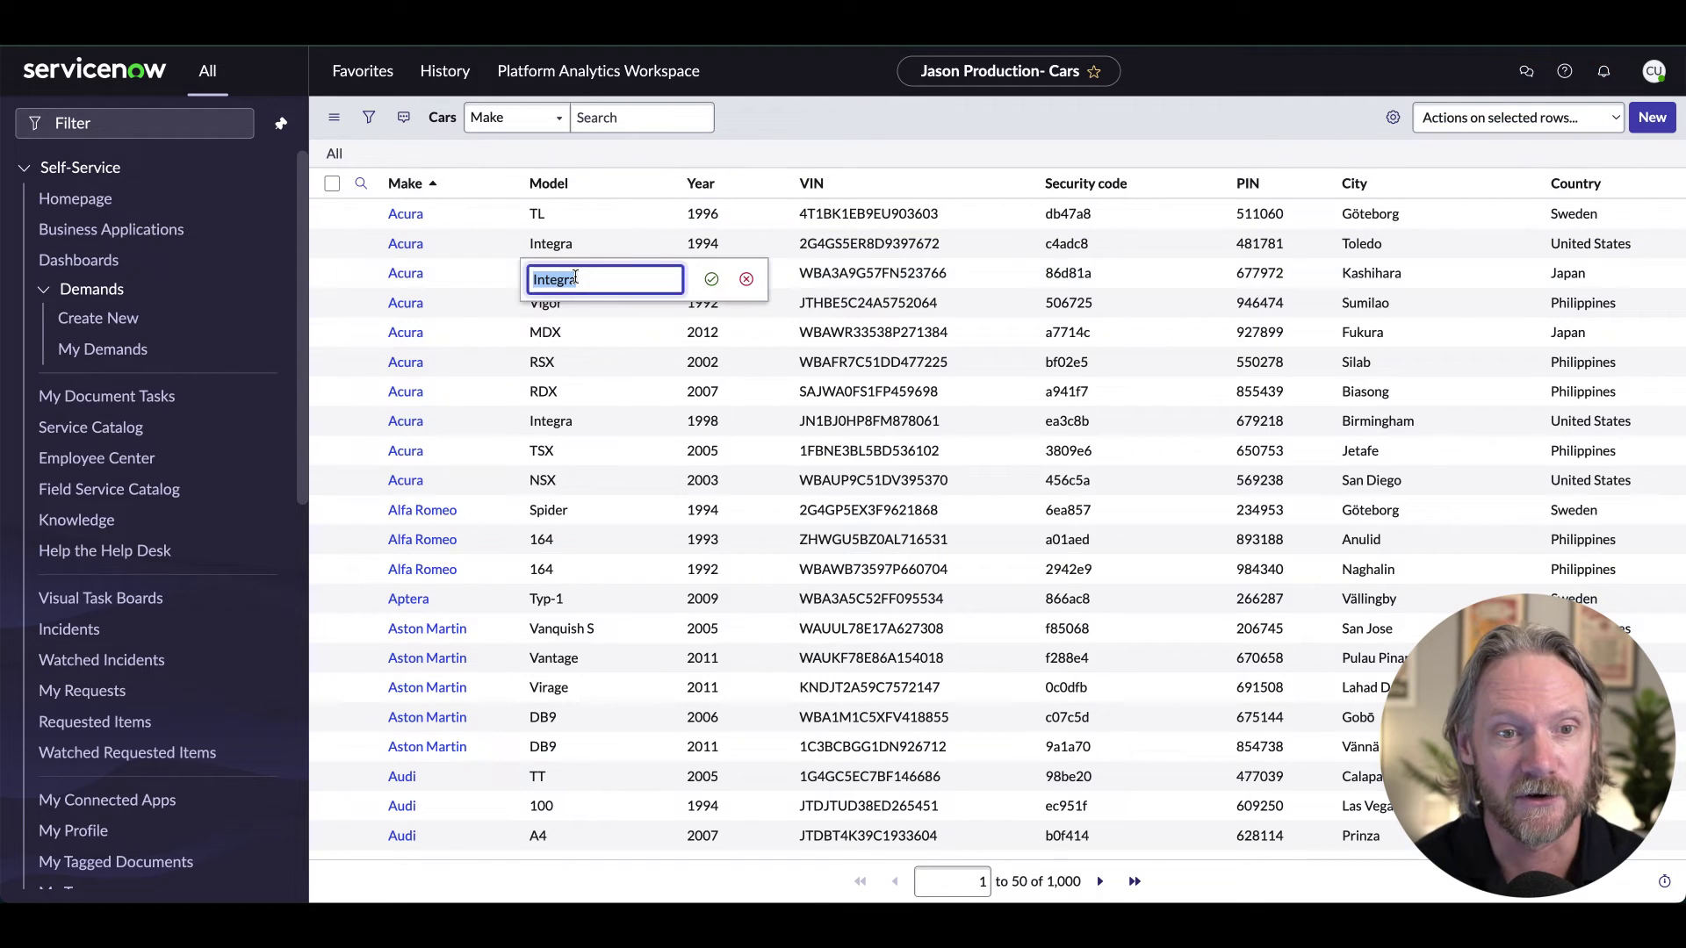
pyautogui.click(745, 279)
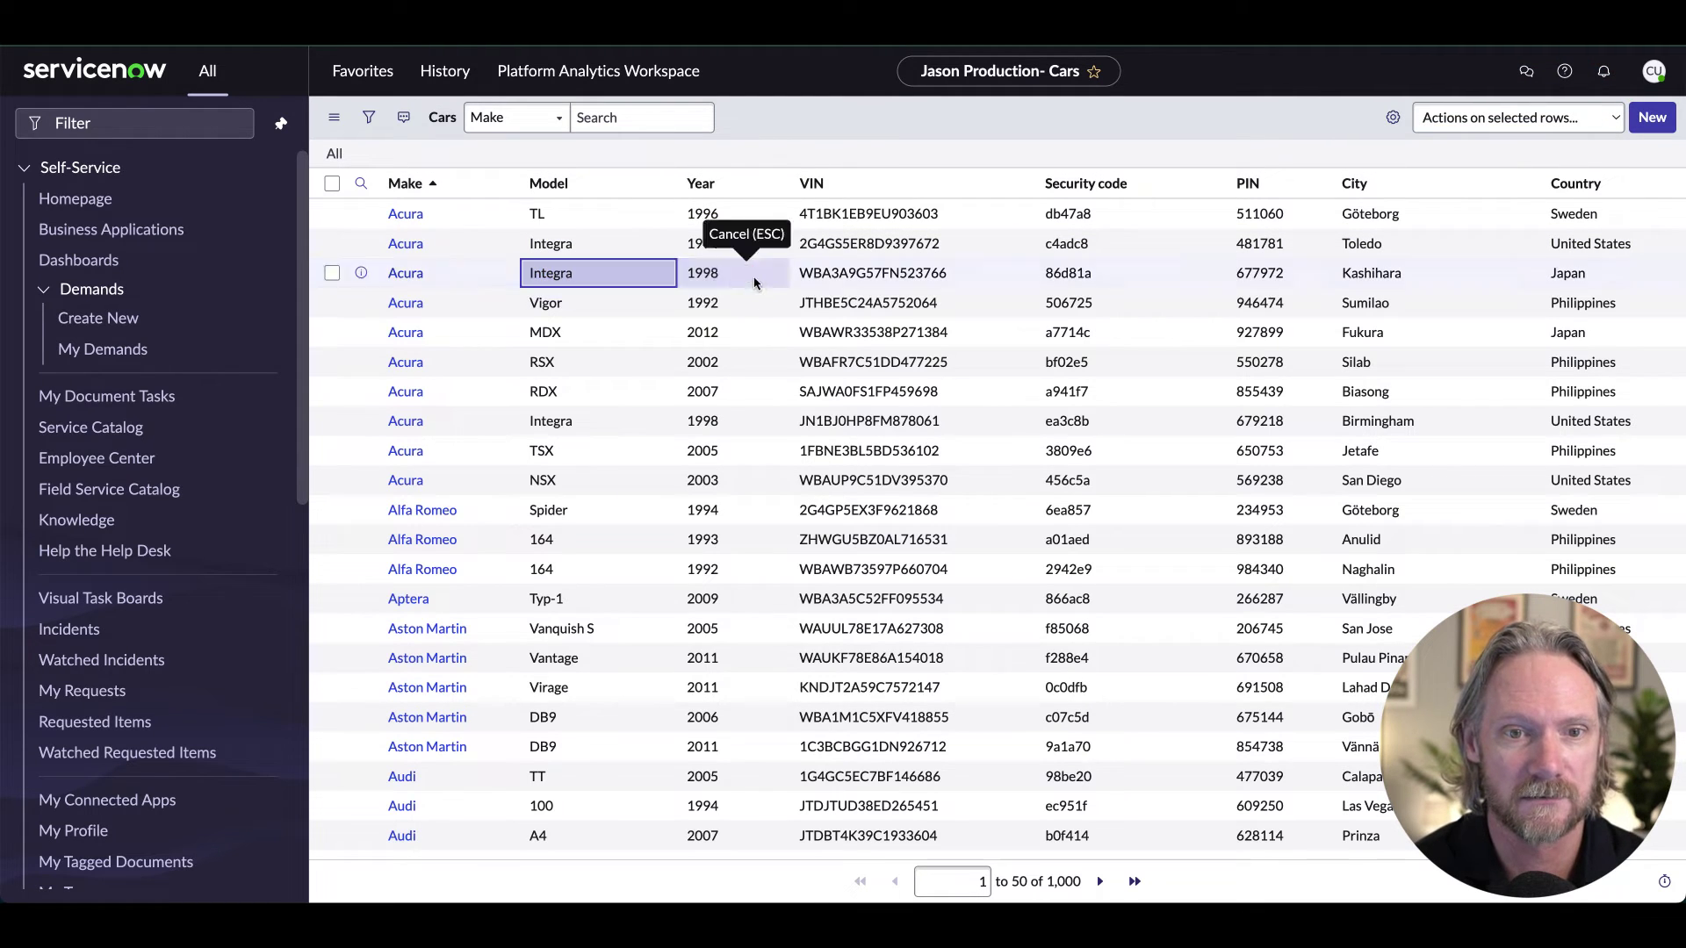
pyautogui.click(723, 281)
pyautogui.doubleClick(723, 281)
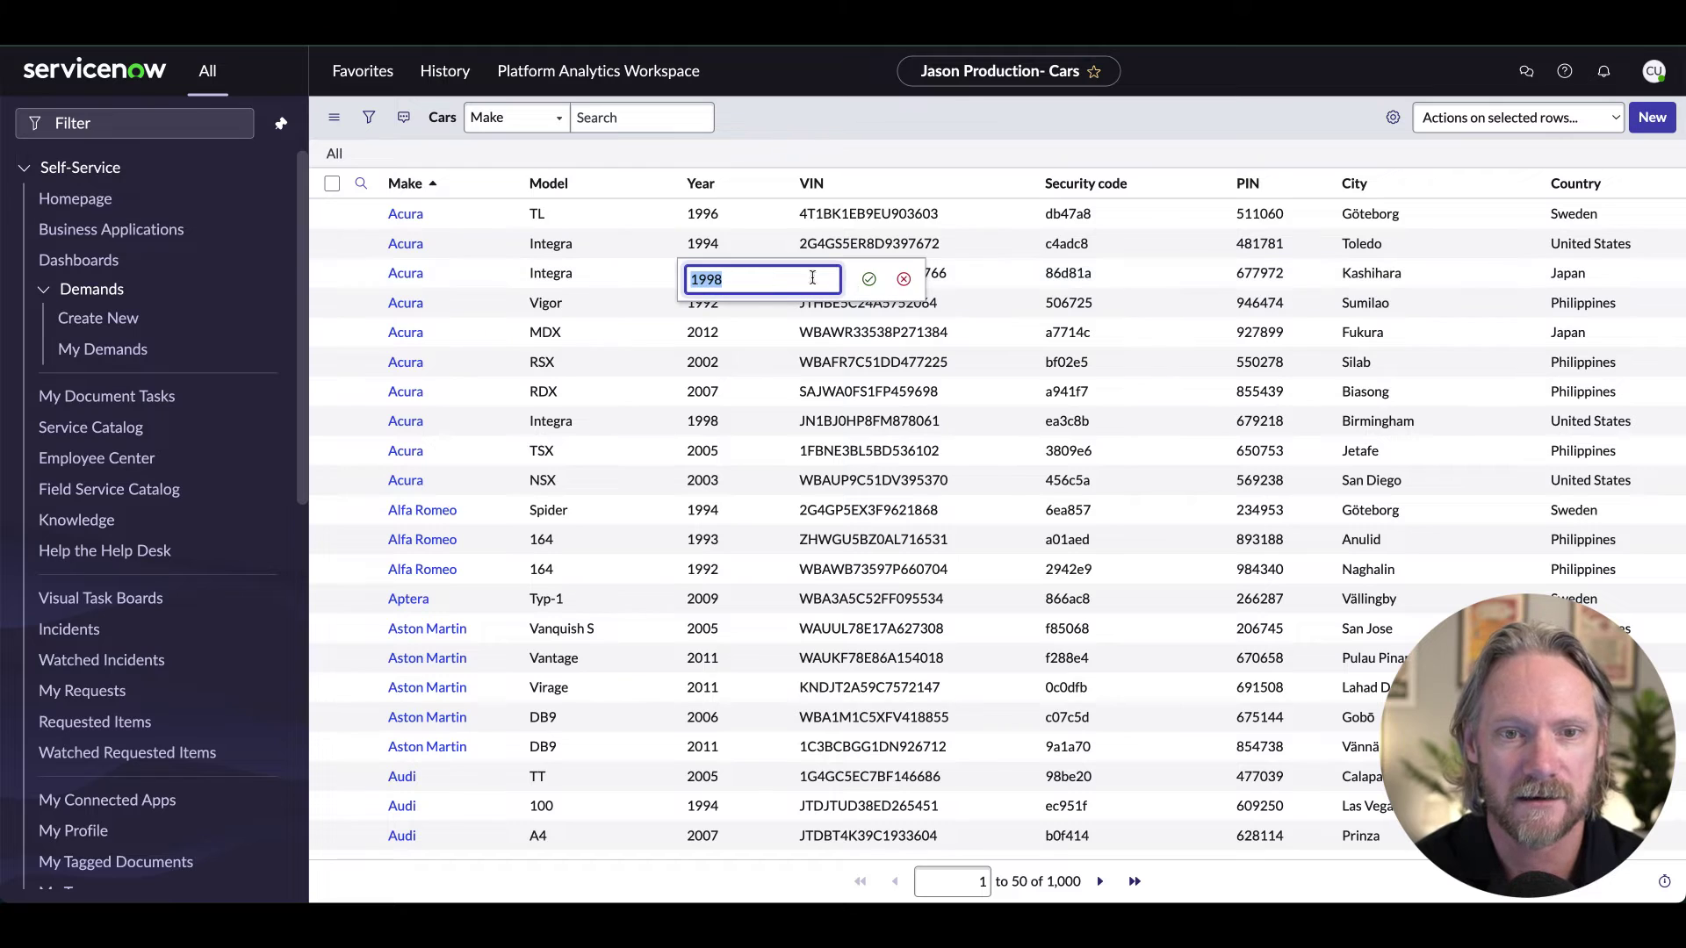
pyautogui.click(896, 277)
pyautogui.click(444, 278)
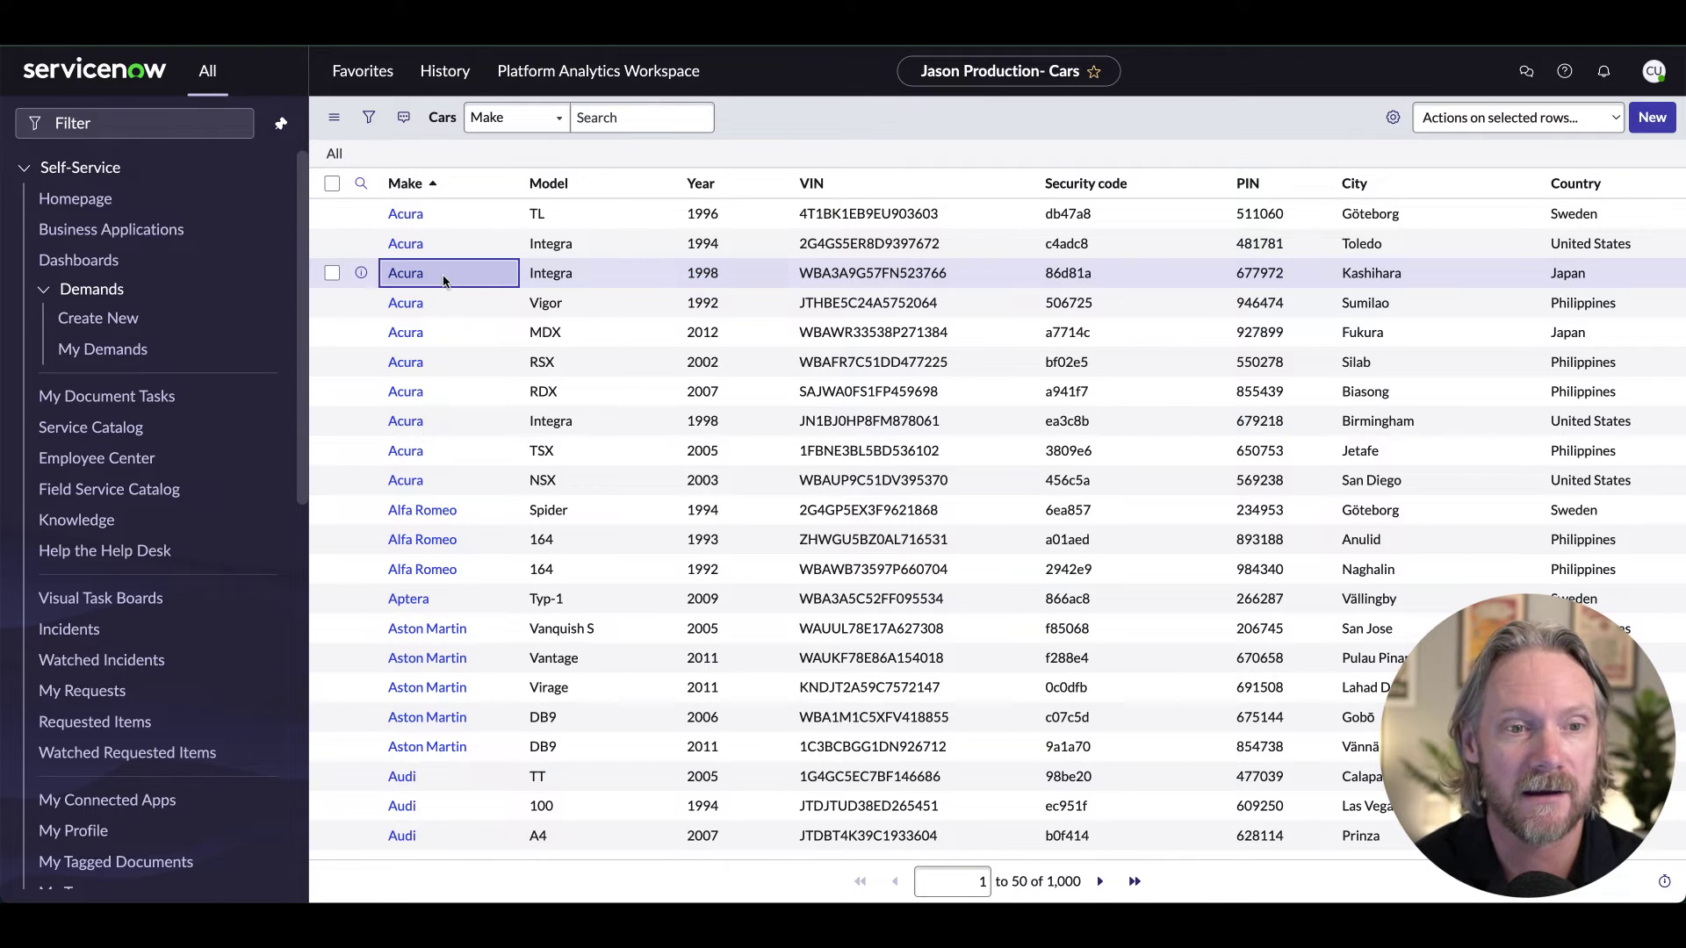
pyautogui.doubleClick(444, 277)
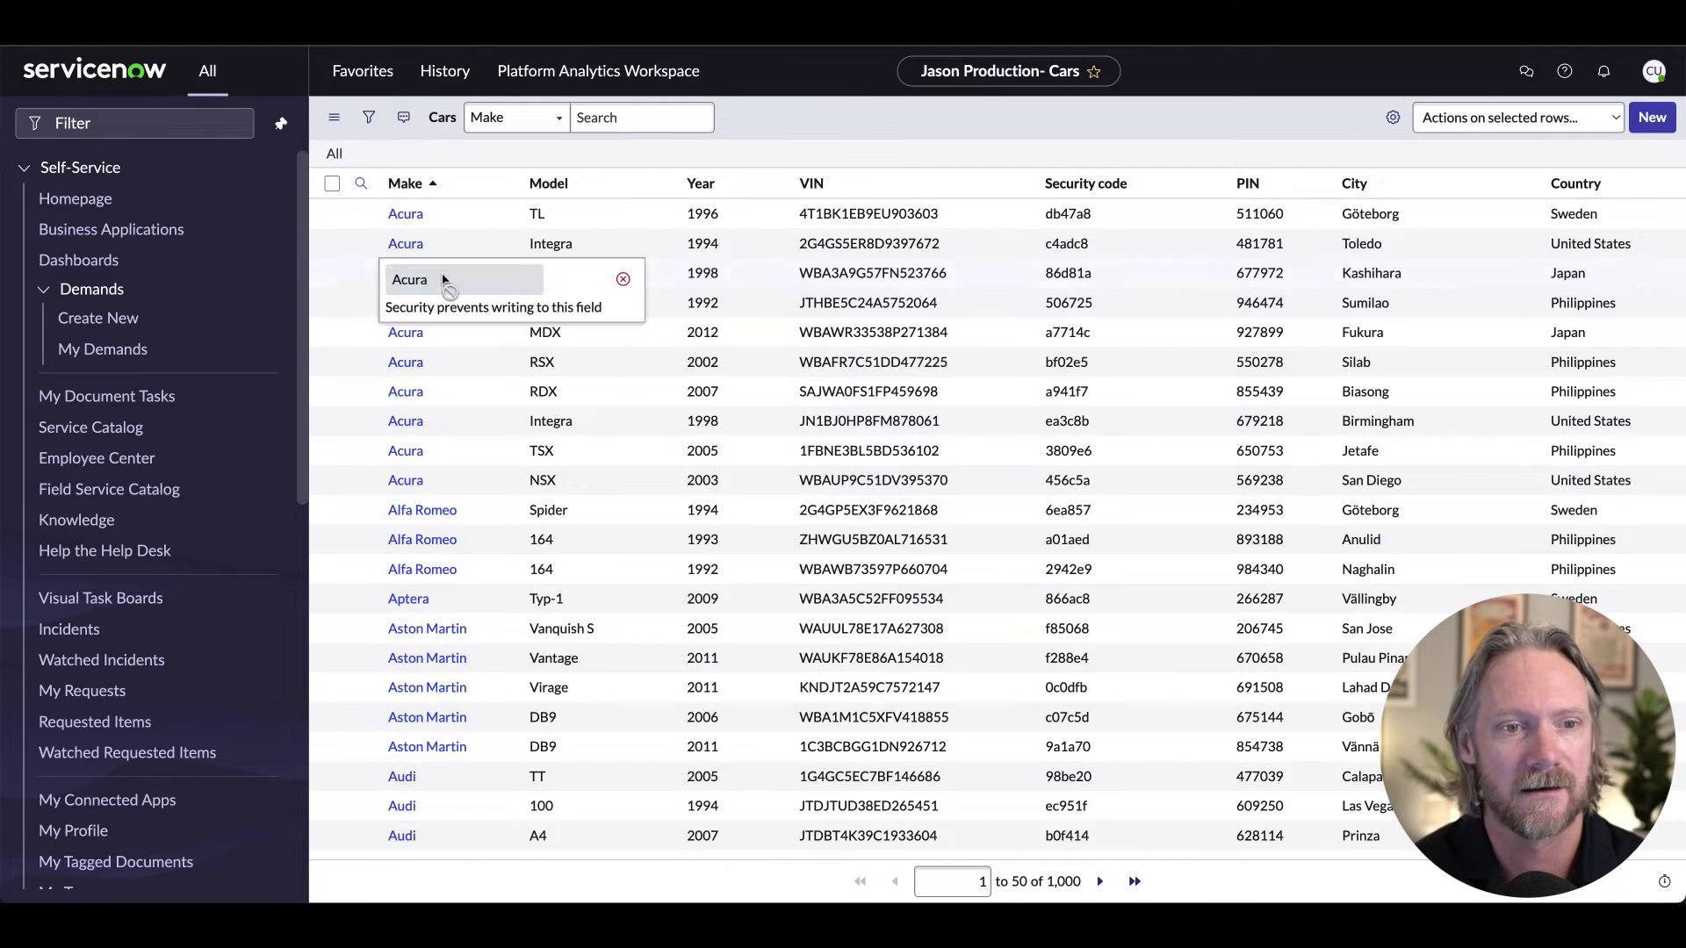
pyautogui.click(624, 281)
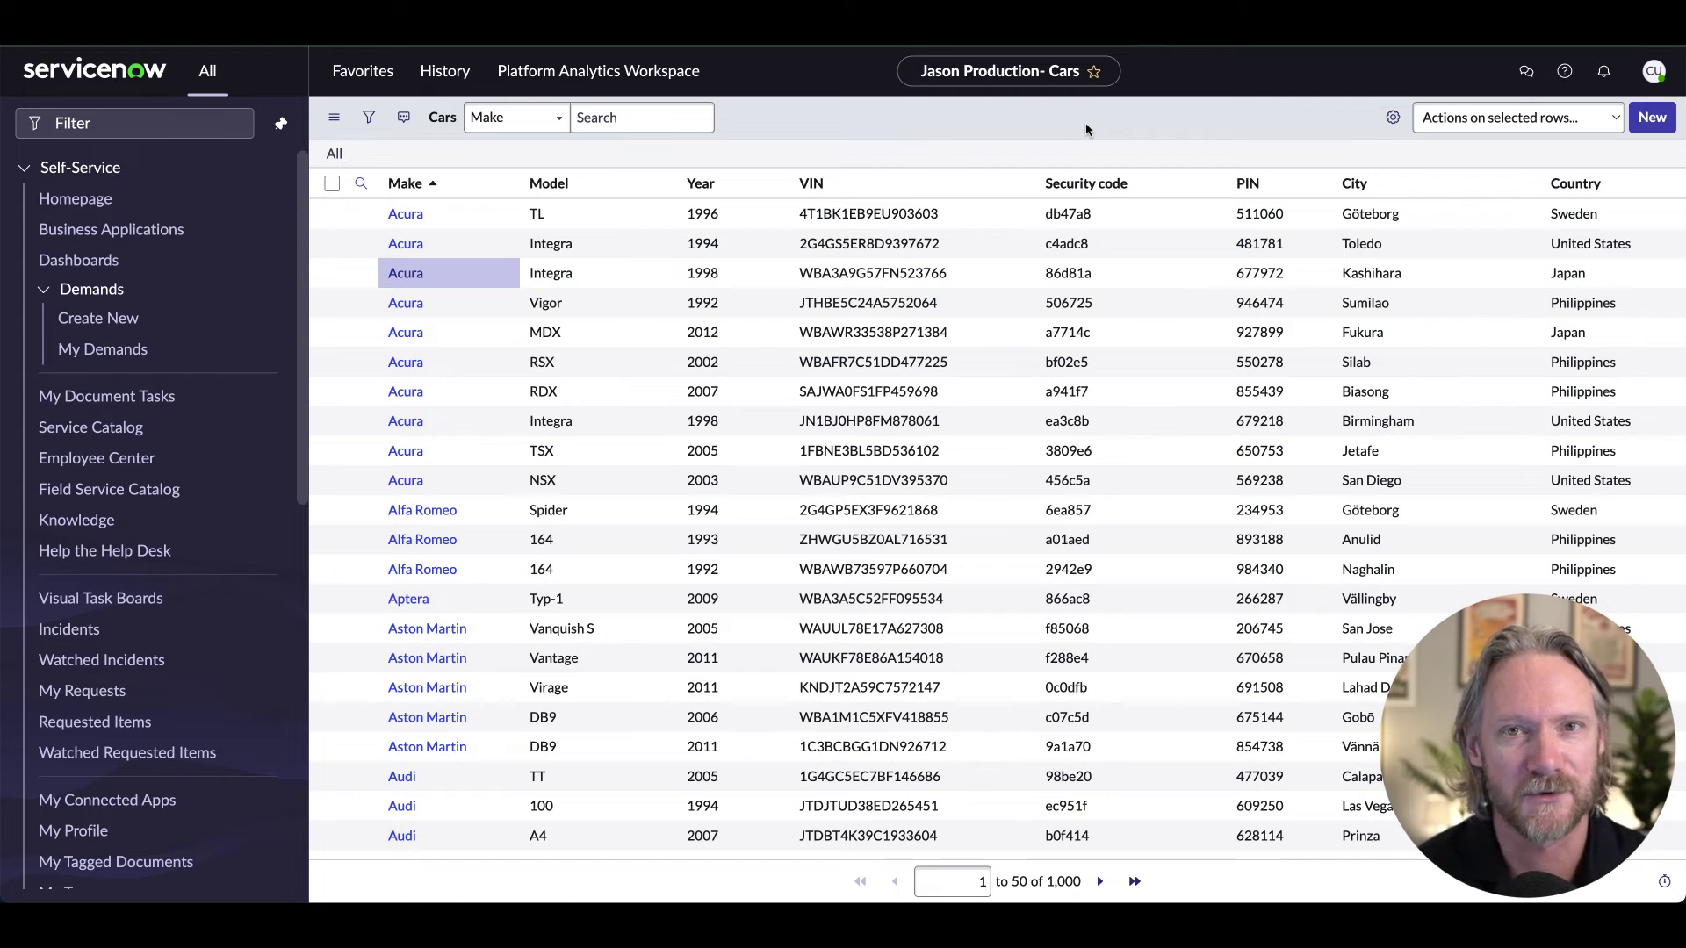
# - Keep list editing on, turn off 'Double click to edit', then test the Vigor's Year and Security code cells
pyautogui.click(1394, 119)
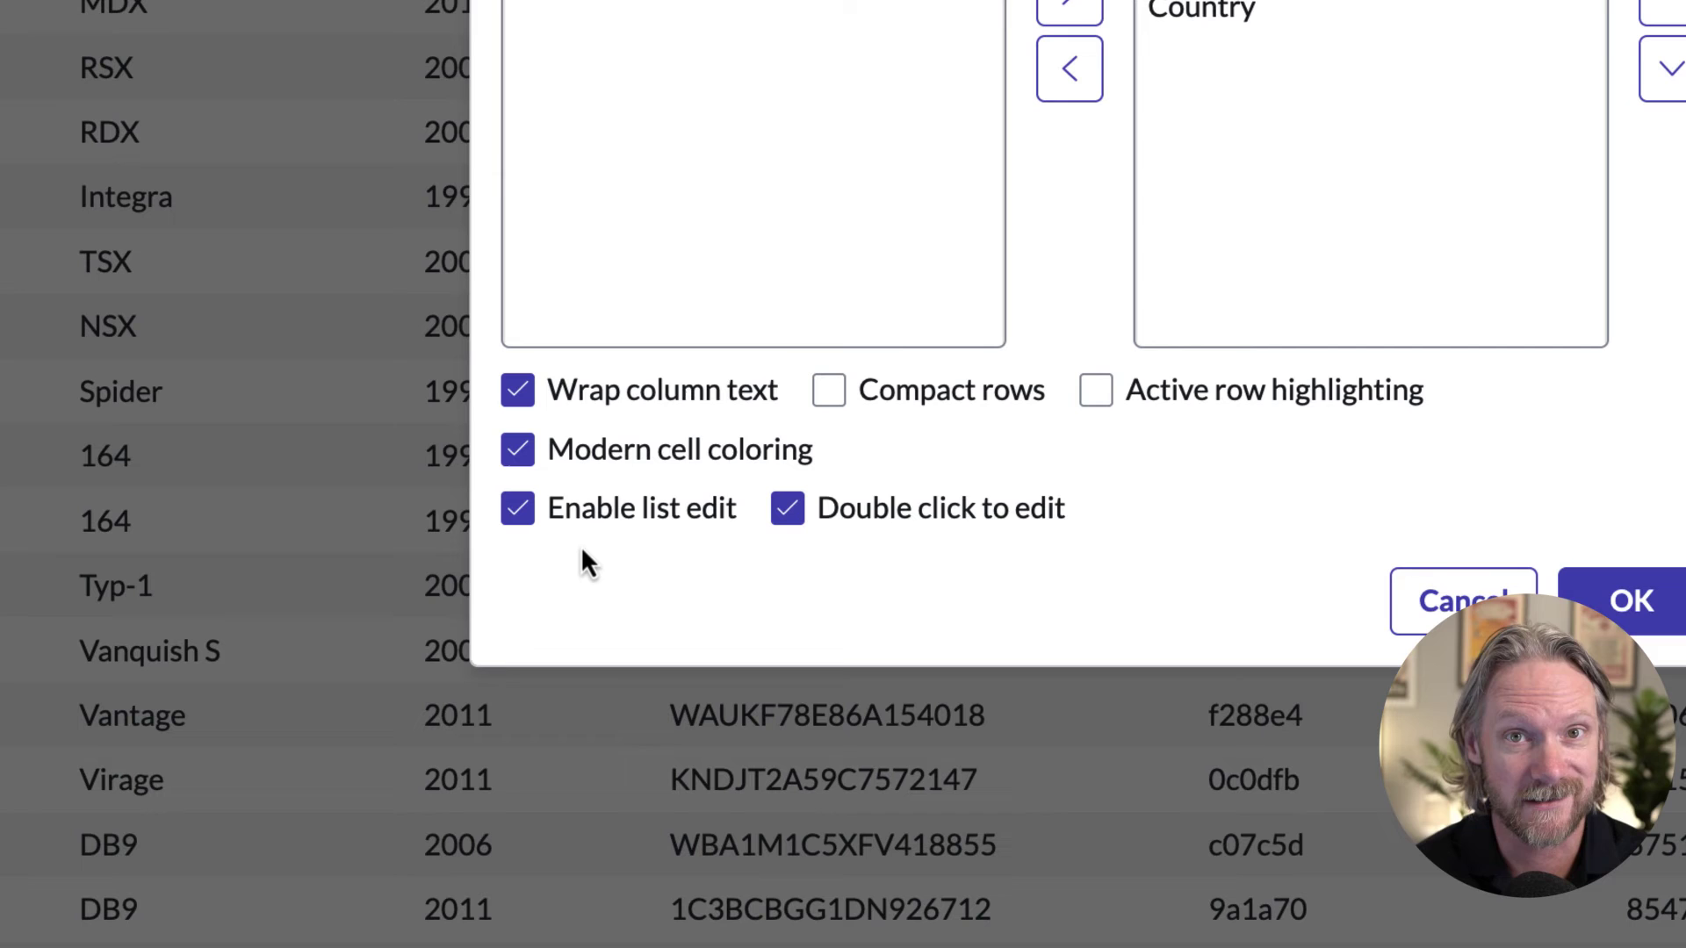
pyautogui.click(518, 510)
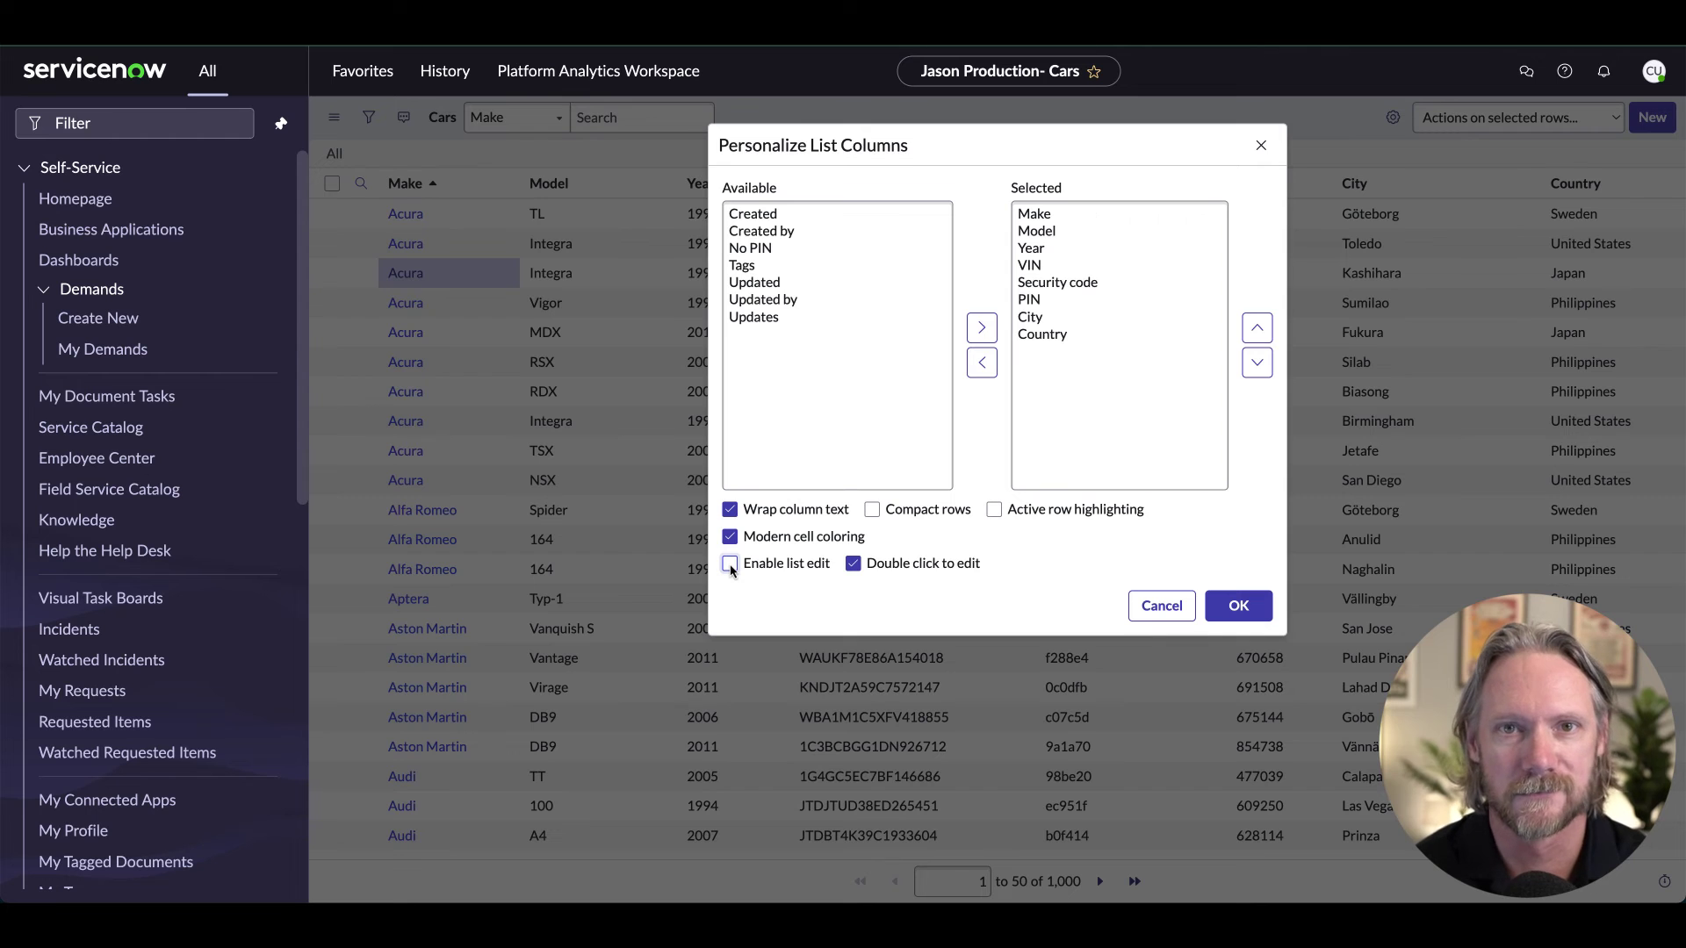
pyautogui.click(731, 571)
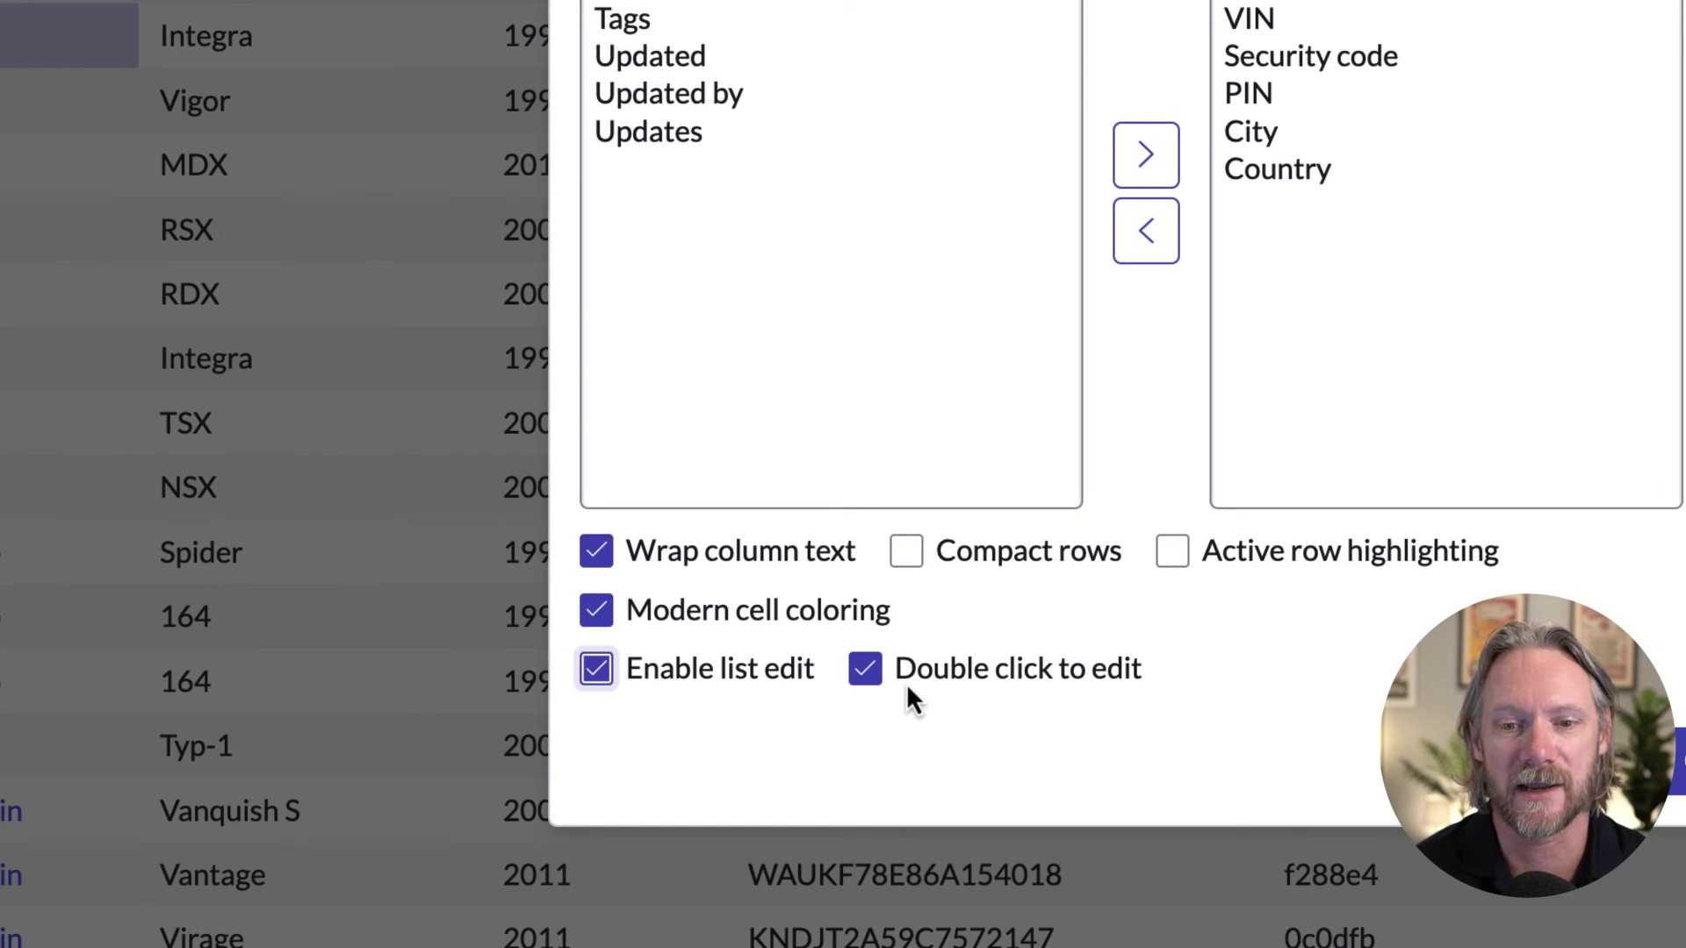
pyautogui.click(866, 669)
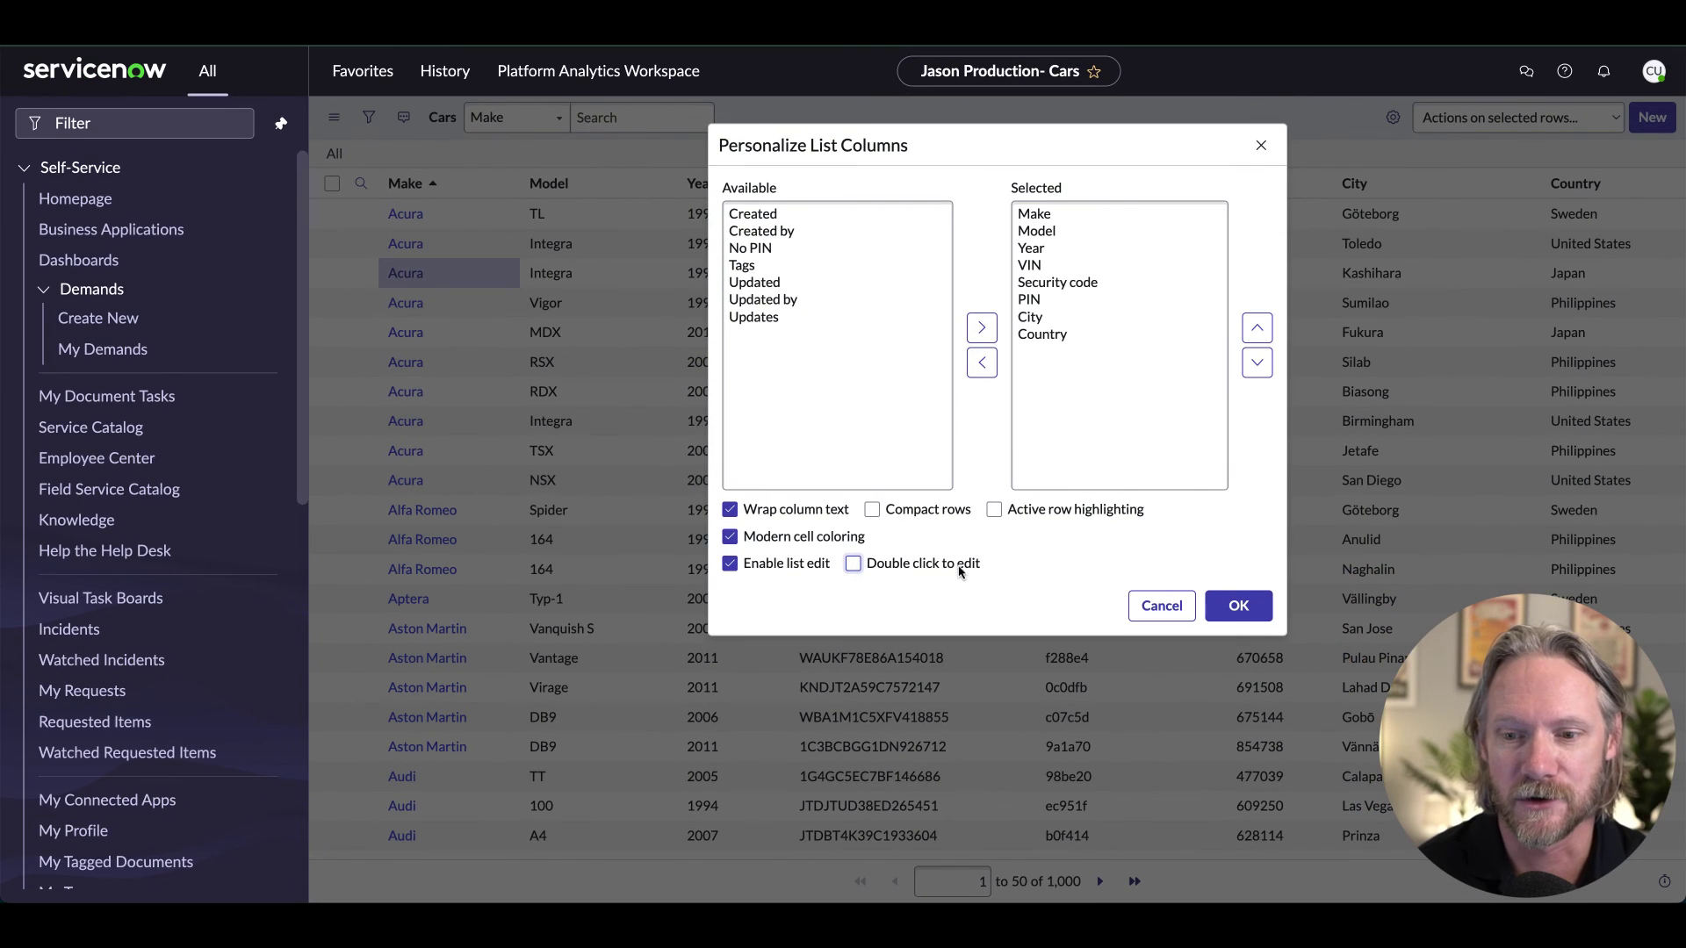
pyautogui.click(1238, 606)
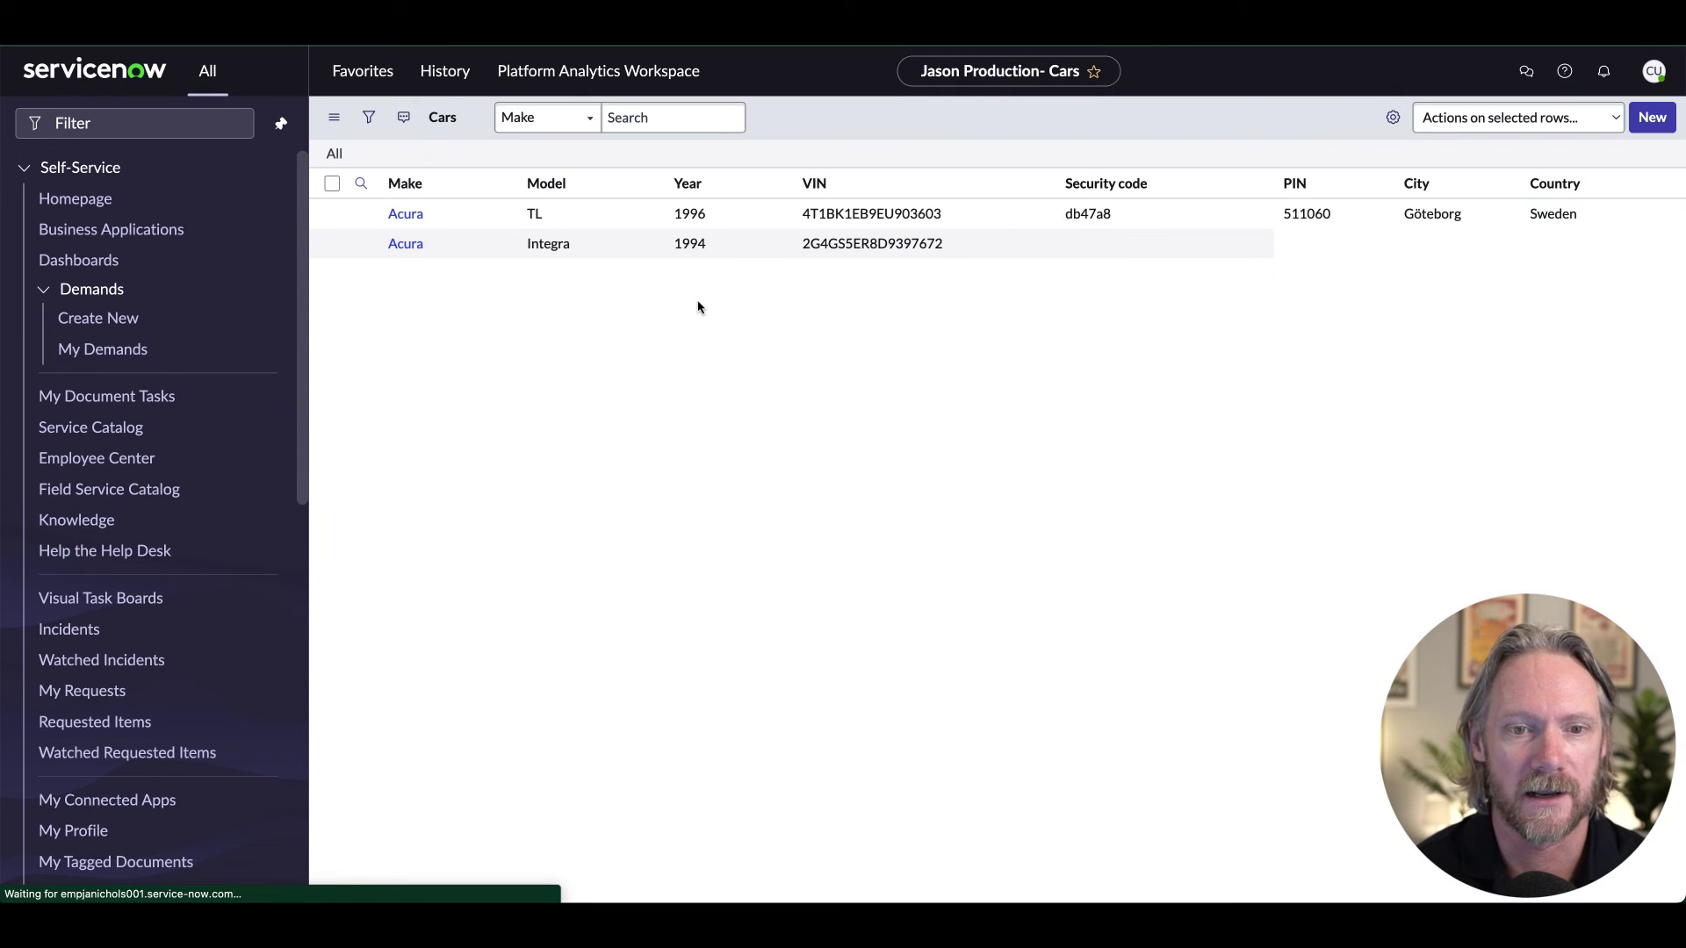
pyautogui.doubleClick(711, 302)
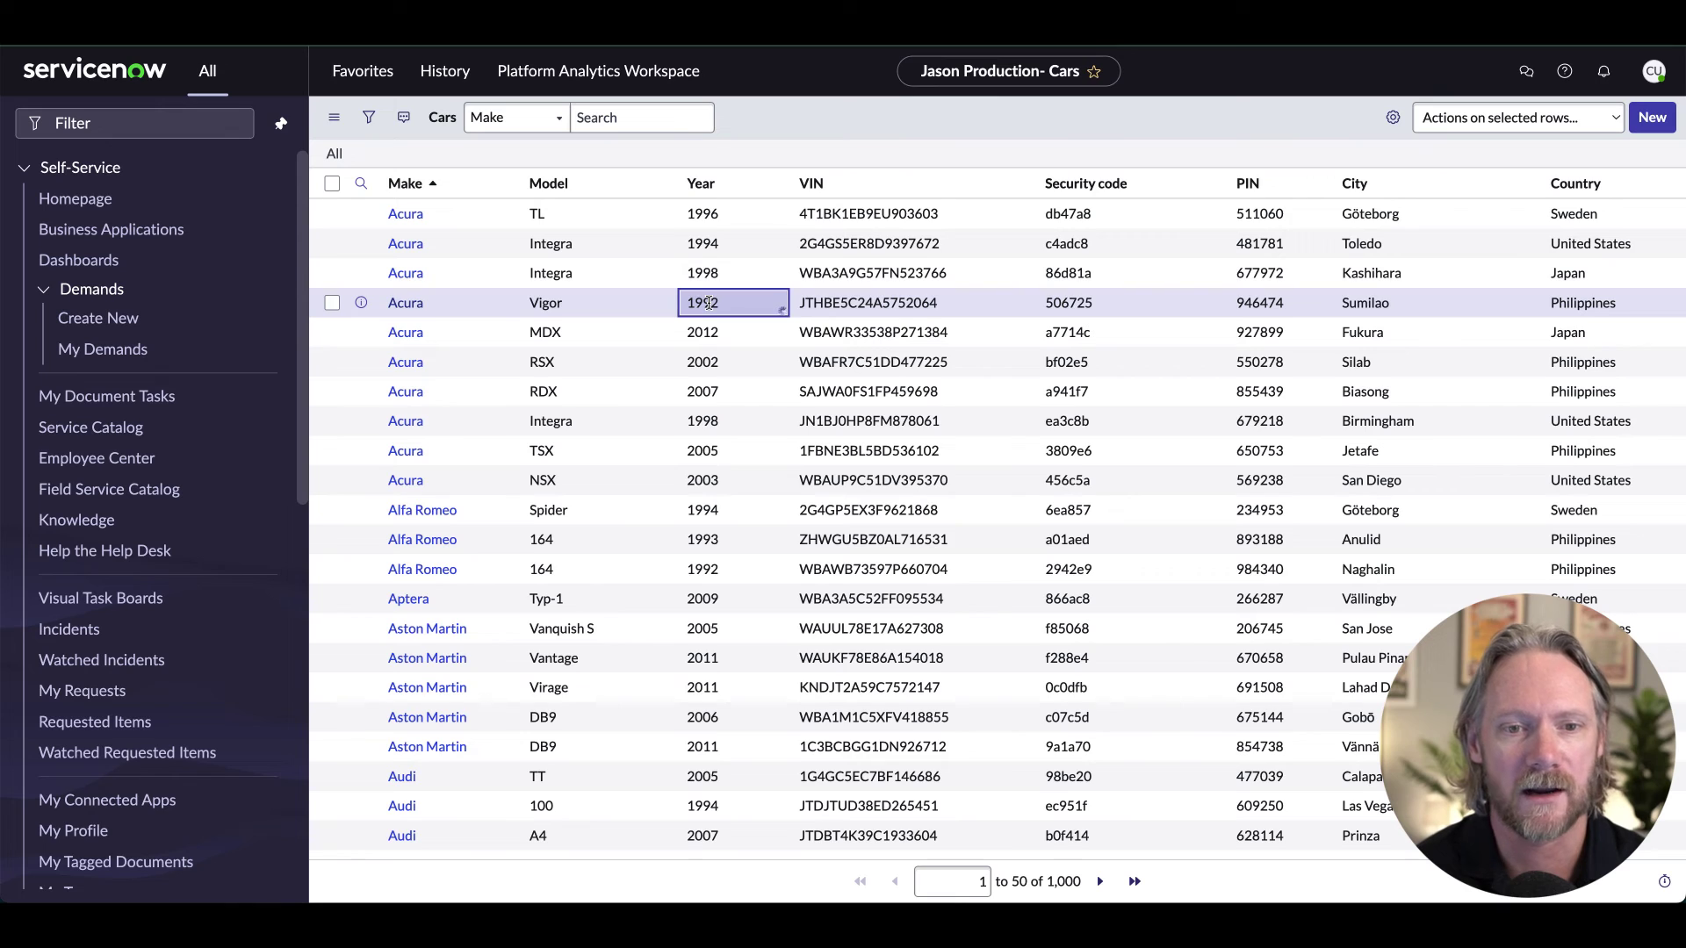
pyautogui.doubleClick(1073, 302)
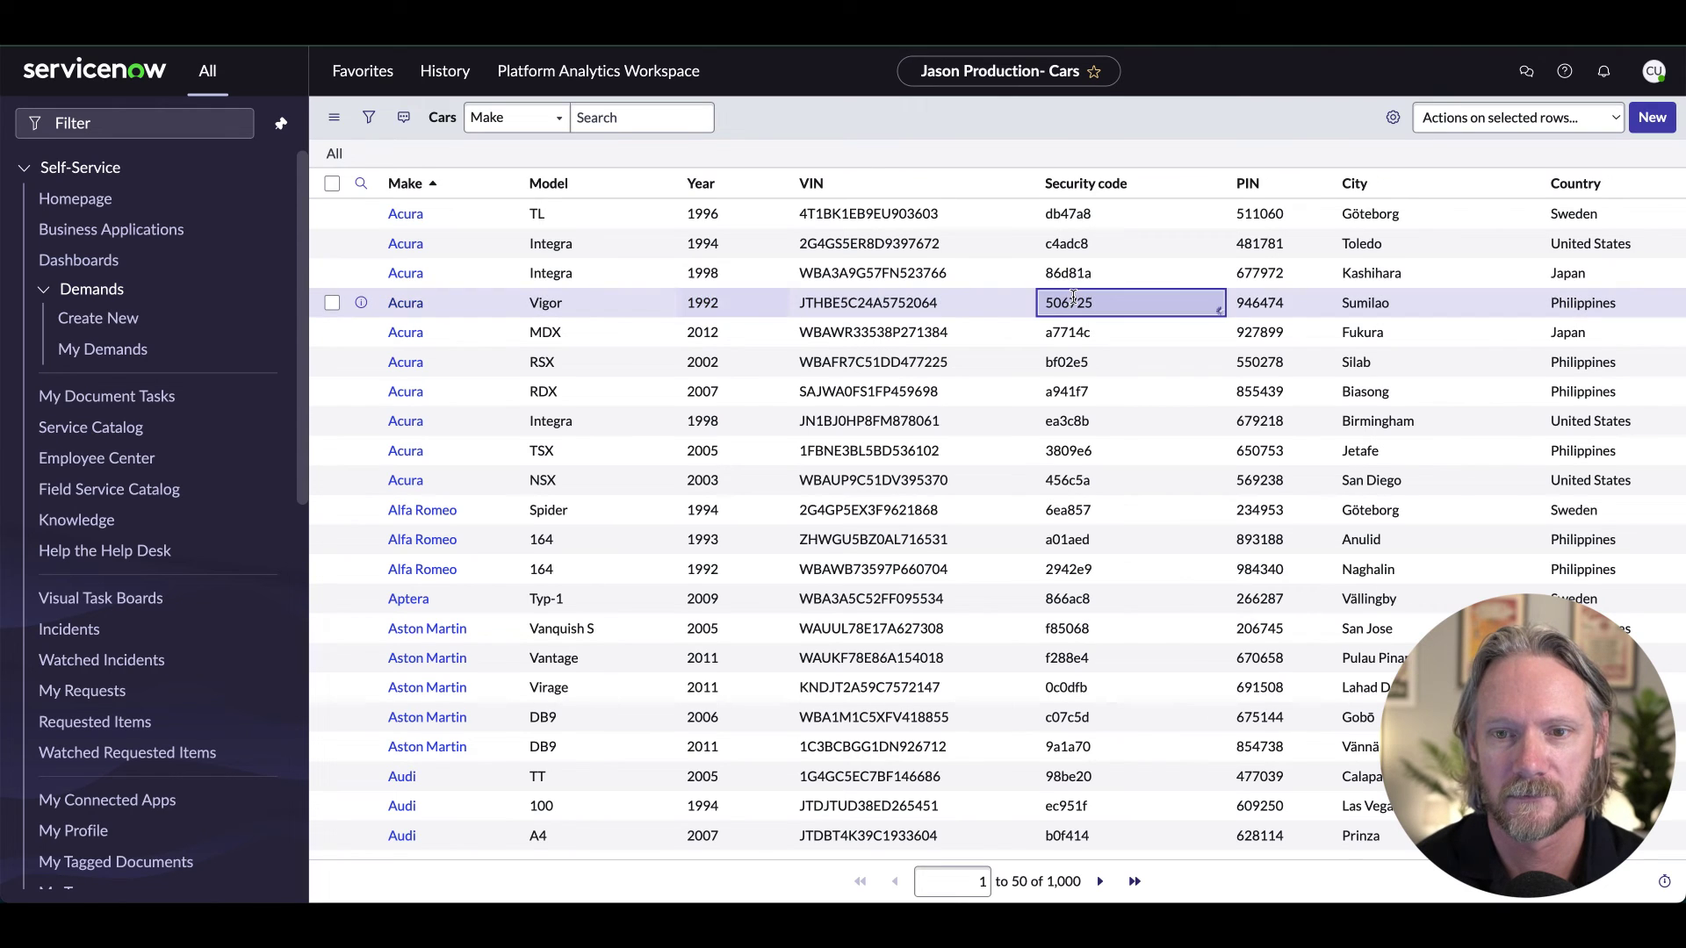